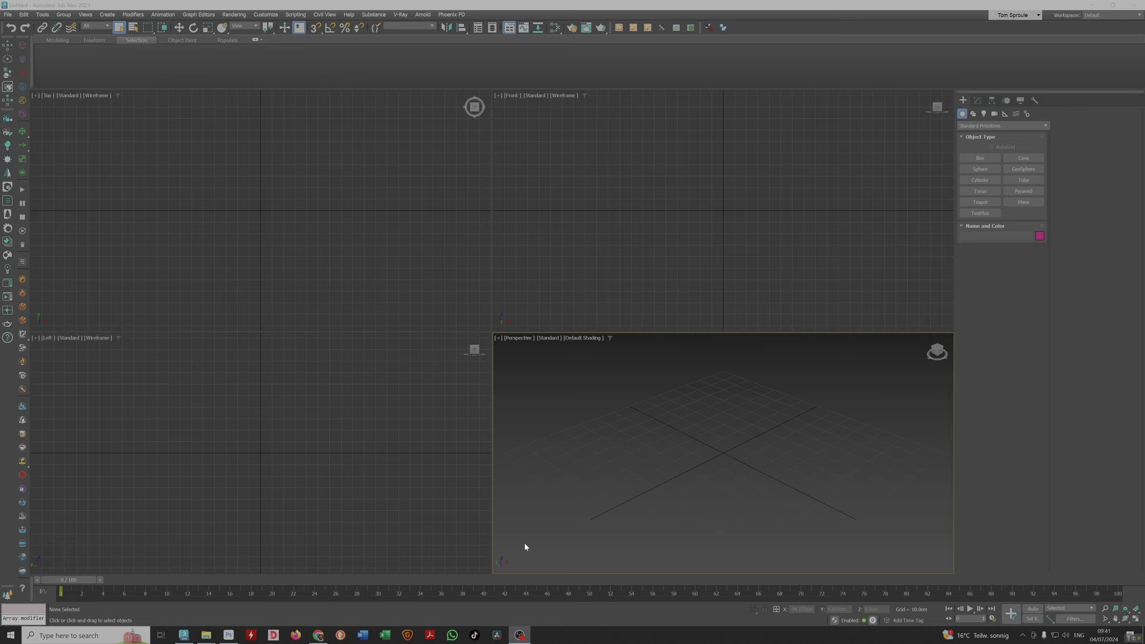
Switch from the empty 3ds Max scene to Topaz Gigapixel AI's start screen
{"action": "left_click", "coordinate": [415, 638]}
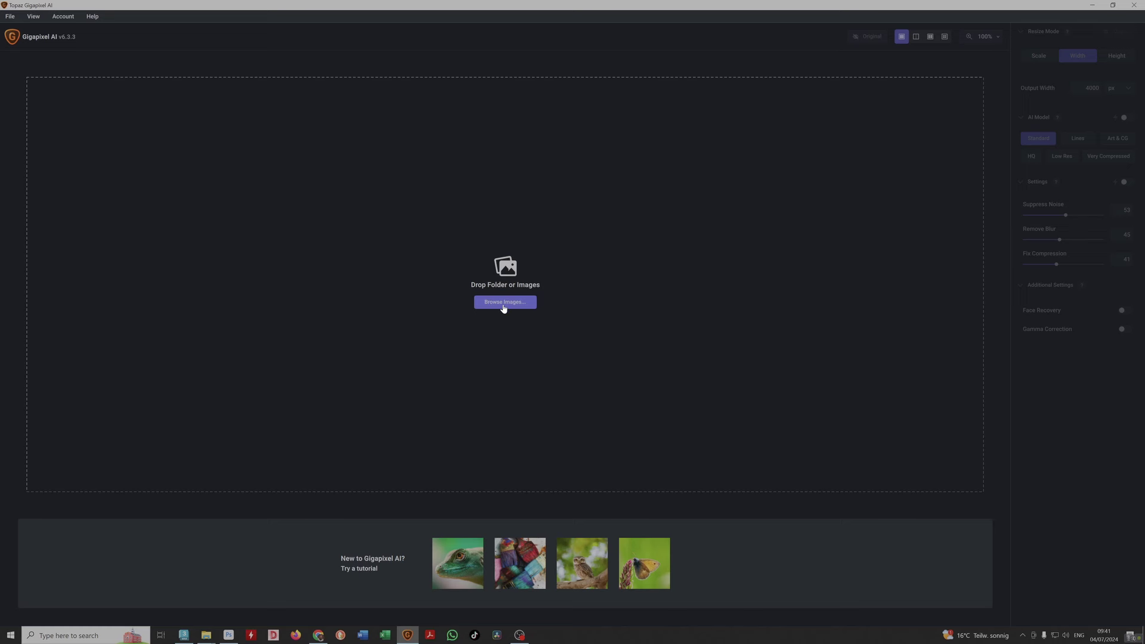
Check the pixel dimensions of CP0742-GREY-IVORY.jpg (600 x 600) in its Properties Details
{"action": "mouse_move", "coordinate": [206, 634]}
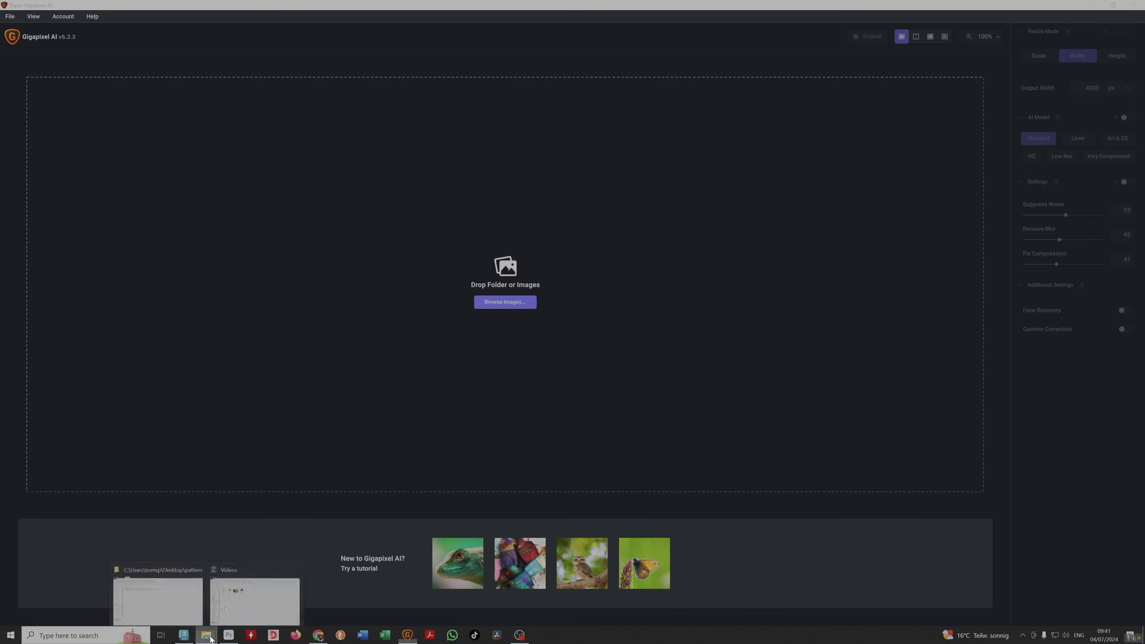
{"action": "left_click", "coordinate": [221, 594]}
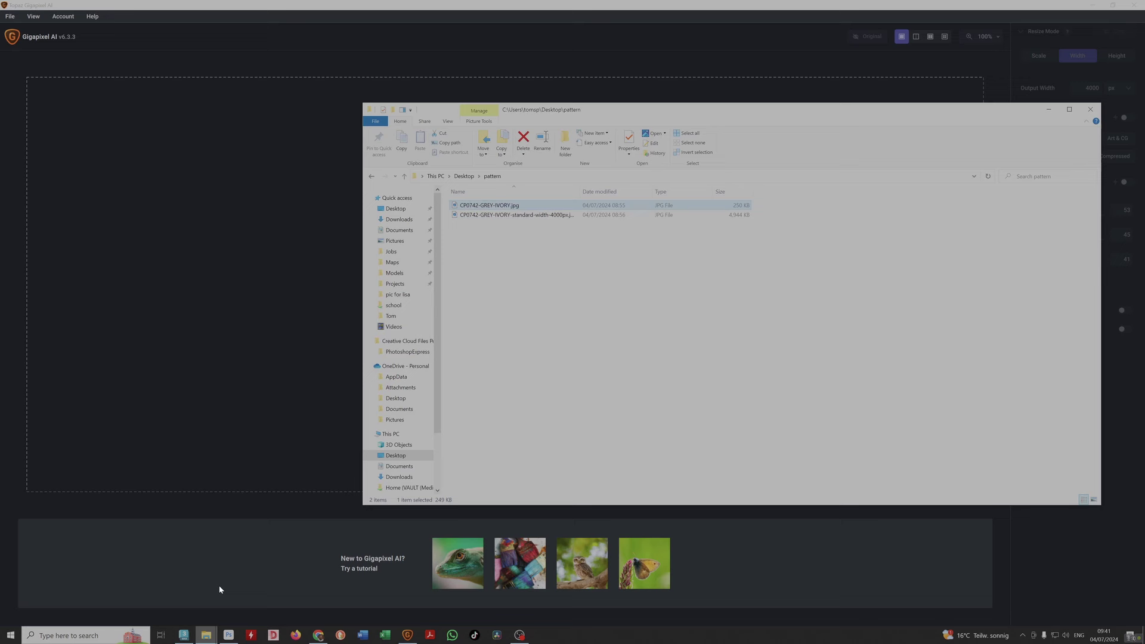
{"action": "right_click", "coordinate": [497, 208]}
{"action": "left_click", "coordinate": [429, 498]}
{"action": "left_click", "coordinate": [559, 228]}
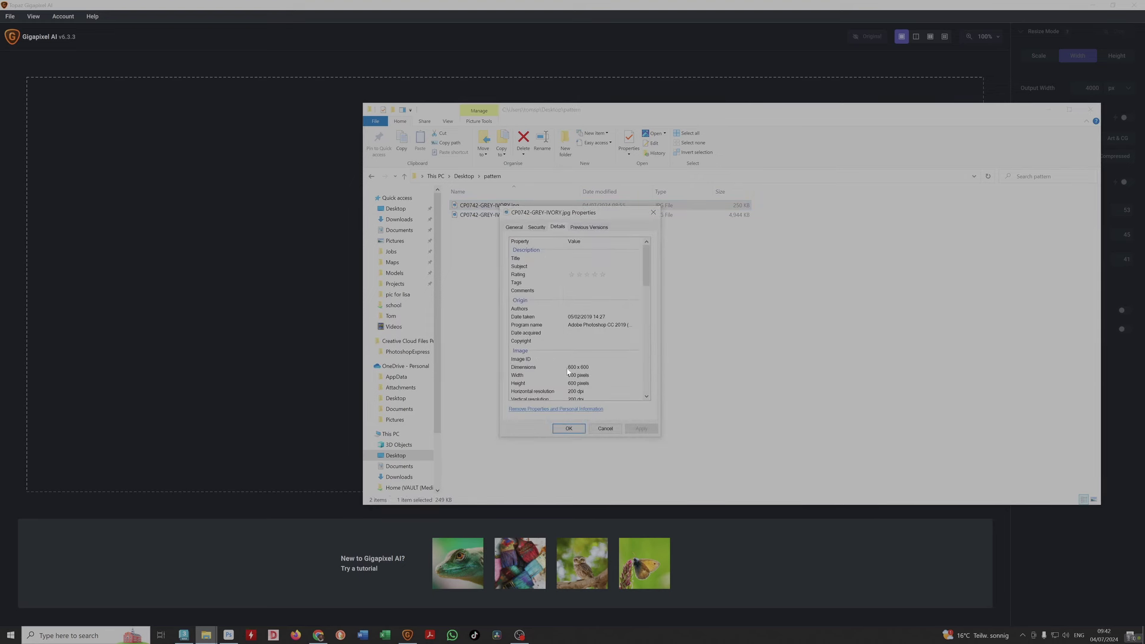
{"action": "left_click", "coordinate": [599, 429]}
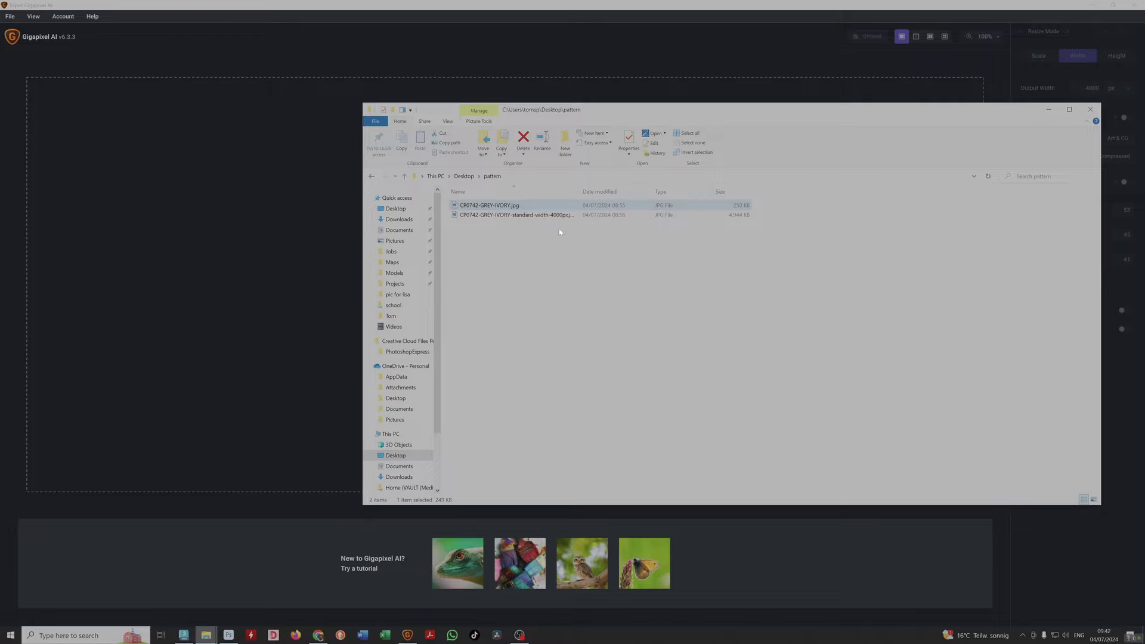
Open CP0742-GREY-IVORY.jpg in Photos and zoom in and out on the floral pattern
{"action": "key", "text": "Return"}
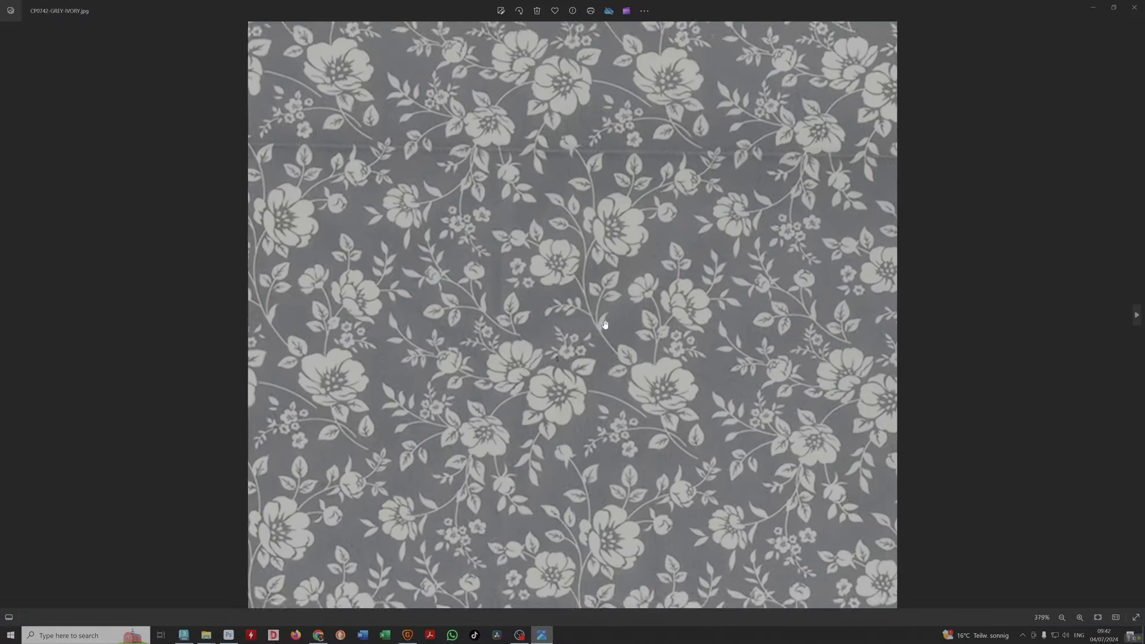
{"action": "scroll", "coordinate": [605, 324], "scroll_direction": "up", "scroll_amount": 5}
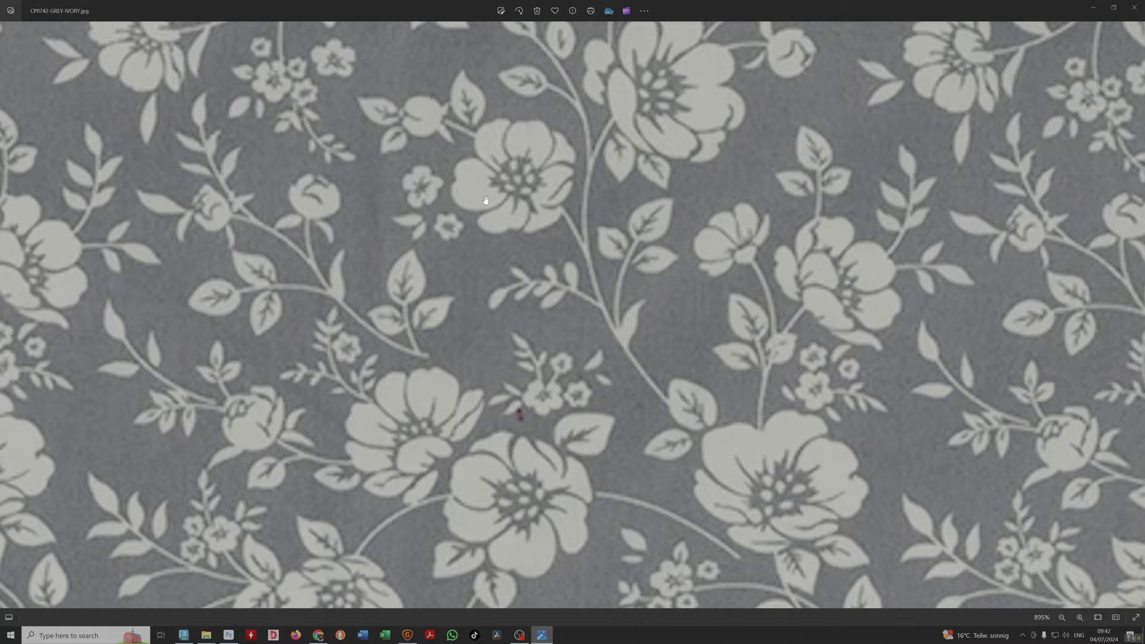
{"action": "scroll", "coordinate": [485, 200], "scroll_direction": "down", "scroll_amount": 6}
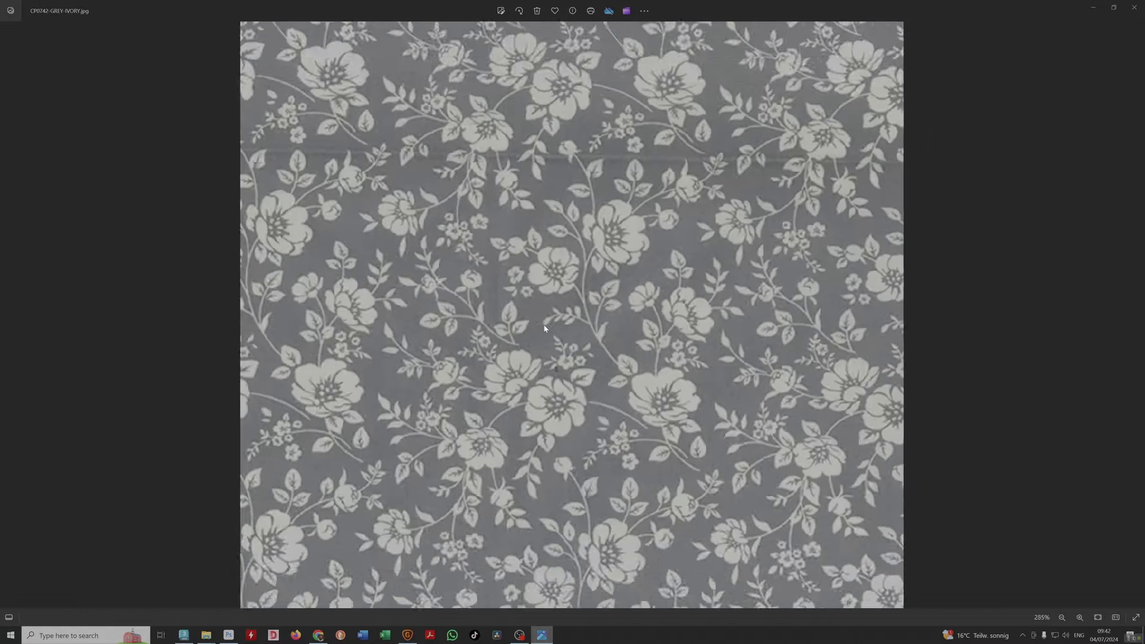
{"action": "scroll", "coordinate": [545, 328], "scroll_direction": "down", "scroll_amount": 2}
{"action": "scroll", "coordinate": [614, 328], "scroll_direction": "up", "scroll_amount": 8}
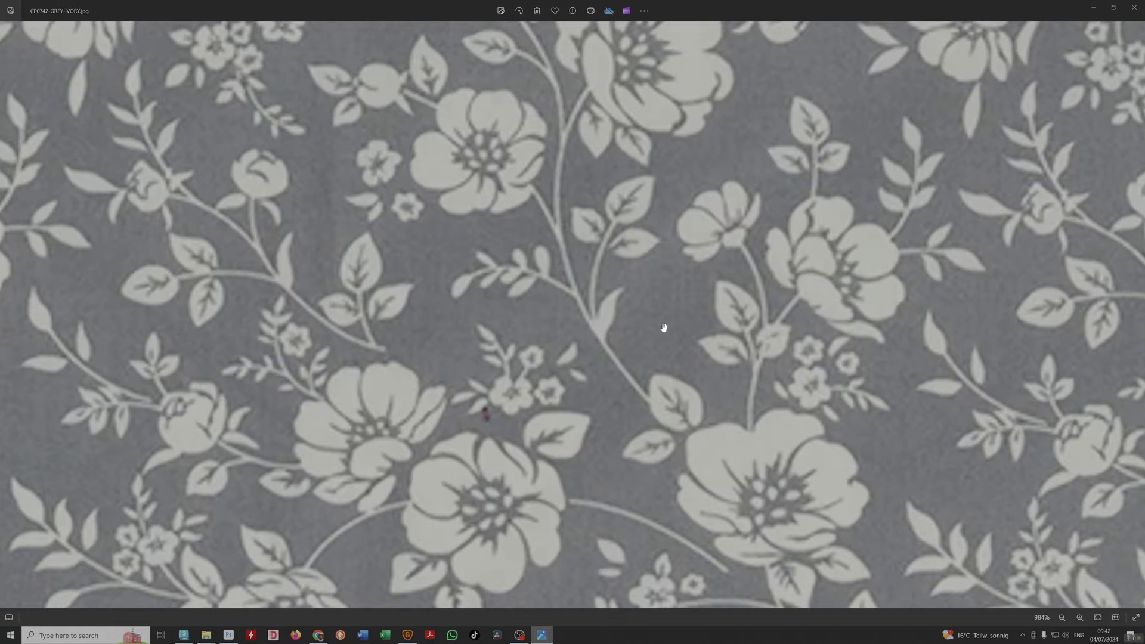
{"action": "scroll", "coordinate": [827, 384], "scroll_direction": "down", "scroll_amount": 8}
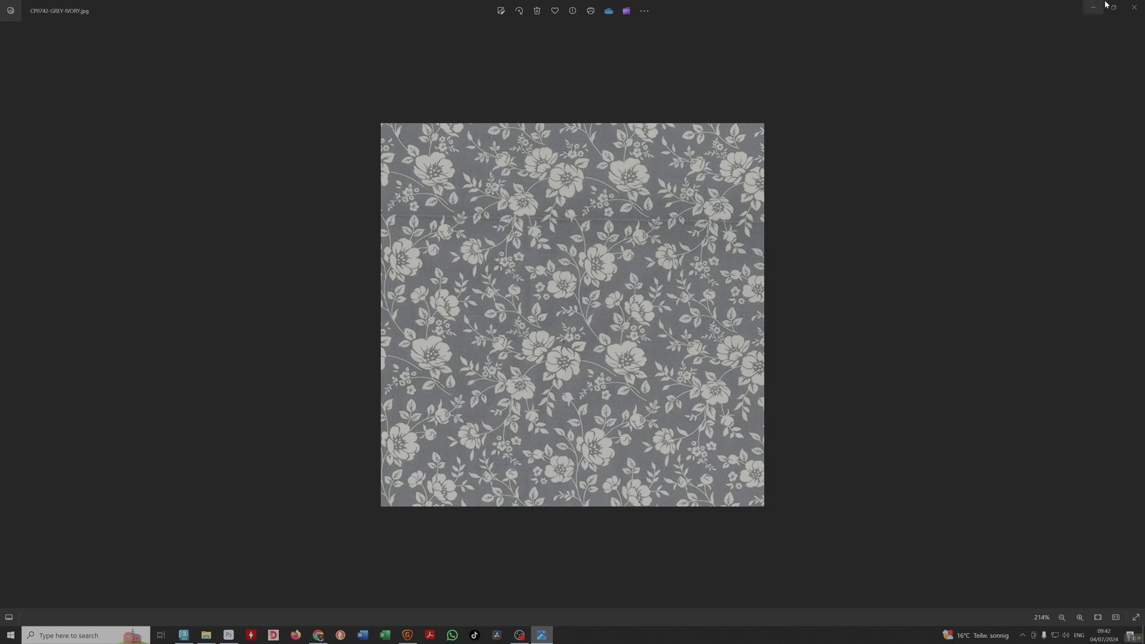
Close Photos and drag CP0742-GREY-IVORY.jpg from Explorer into Gigapixel AI
{"action": "left_click", "coordinate": [1135, 7]}
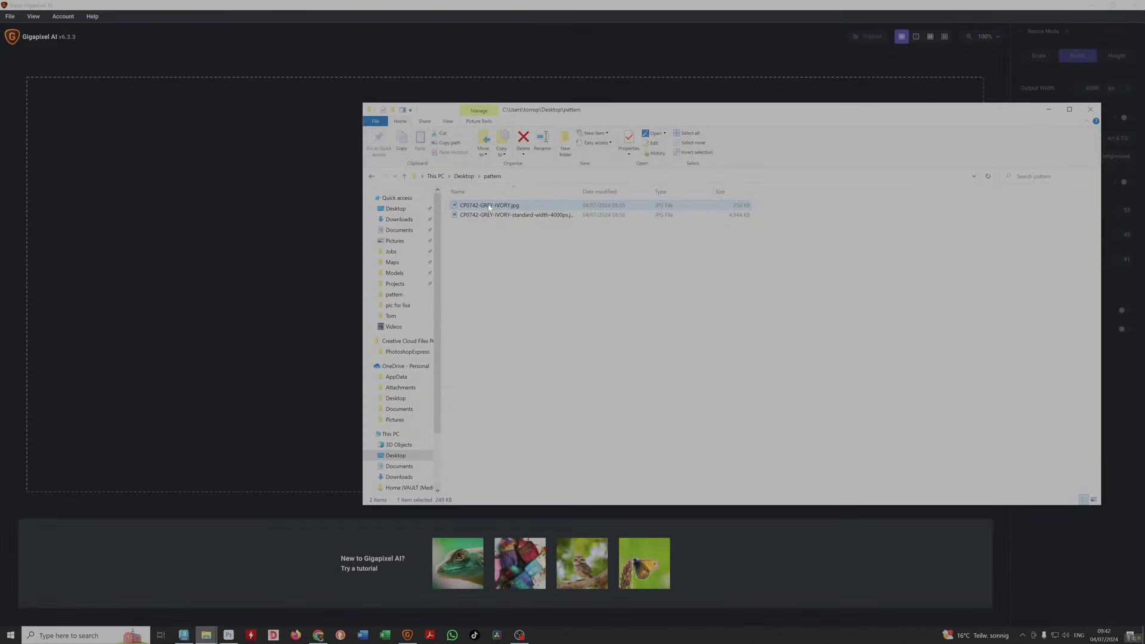
{"action": "left_click_drag", "start_coordinate": [490, 207], "coordinate": [281, 253]}
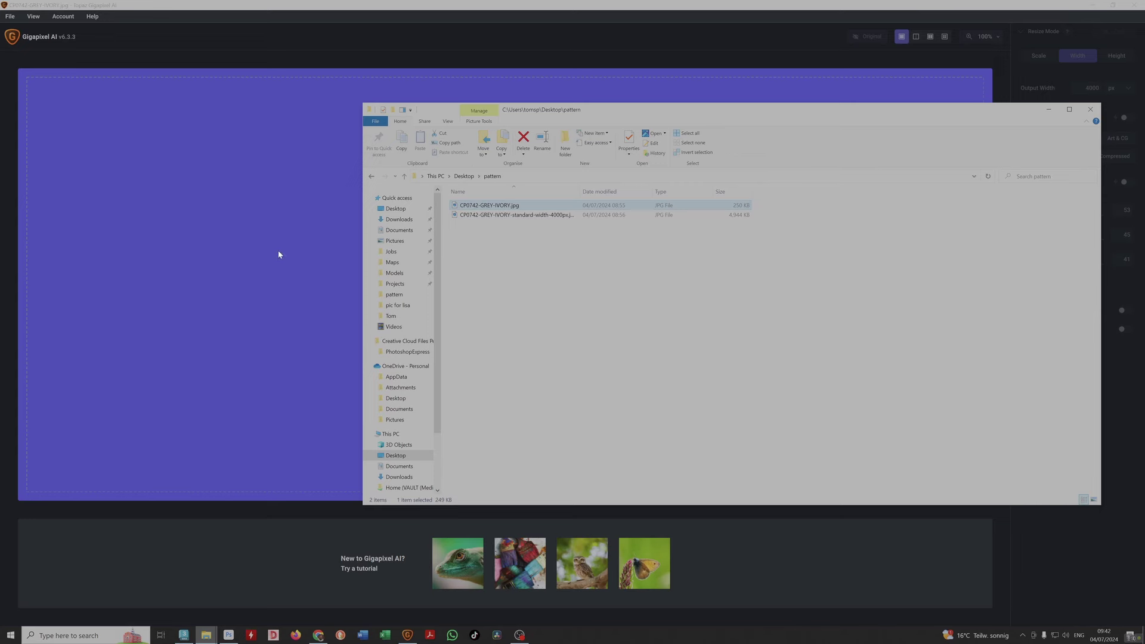
{"action": "left_click", "coordinate": [1048, 109]}
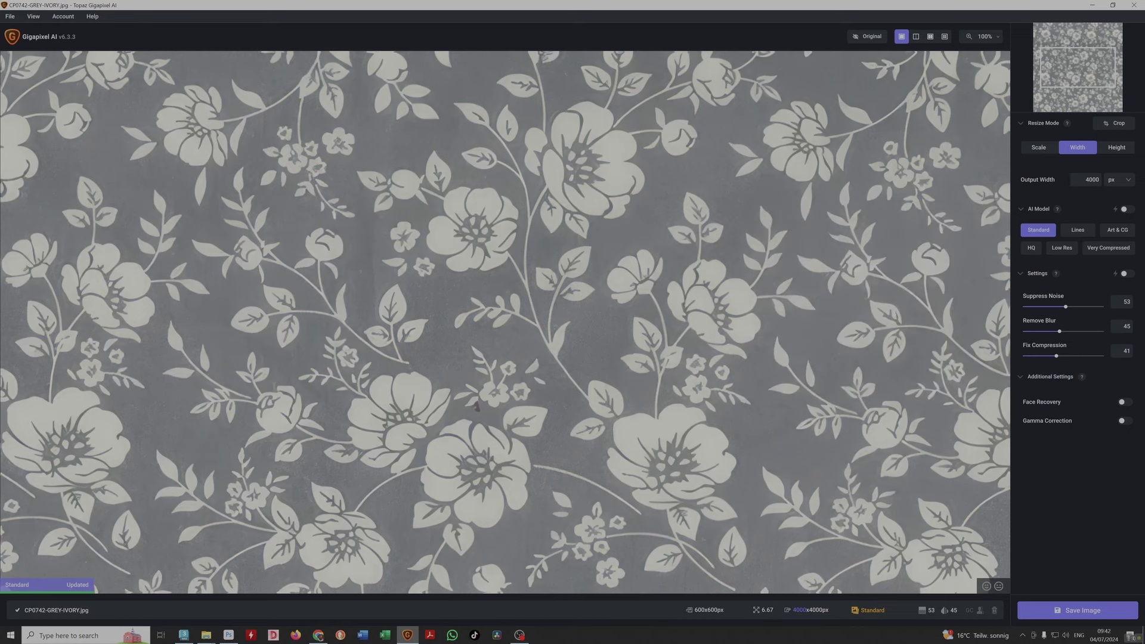
Keep pixels as the output unit and try the 2x, 4x and 6x scale factors
{"action": "left_click", "coordinate": [1128, 183]}
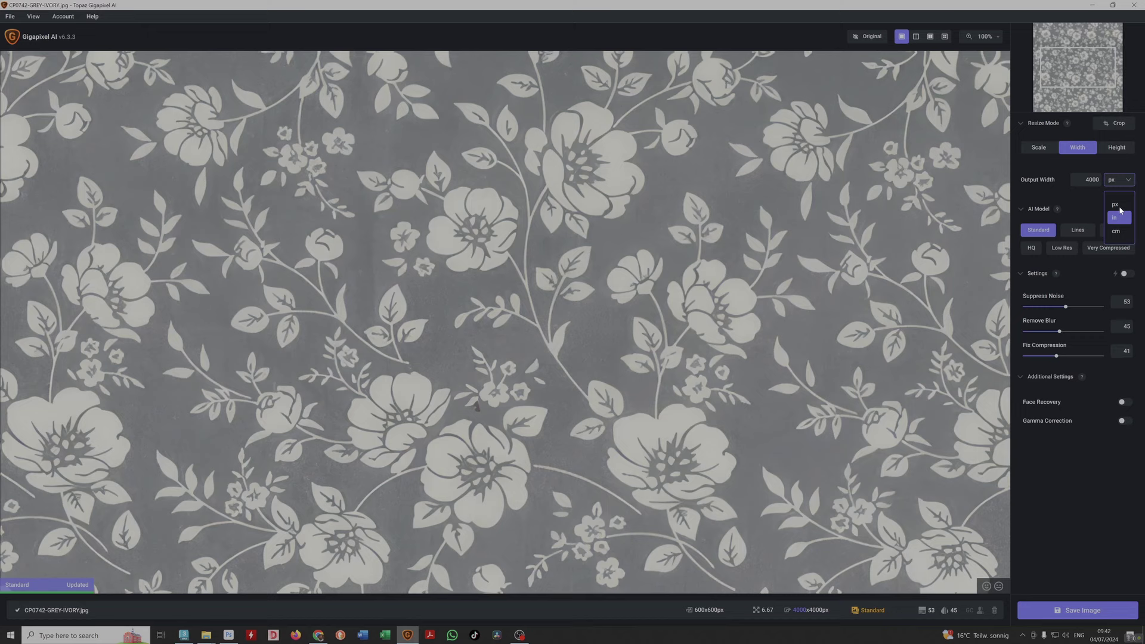
{"action": "left_click", "coordinate": [1121, 183]}
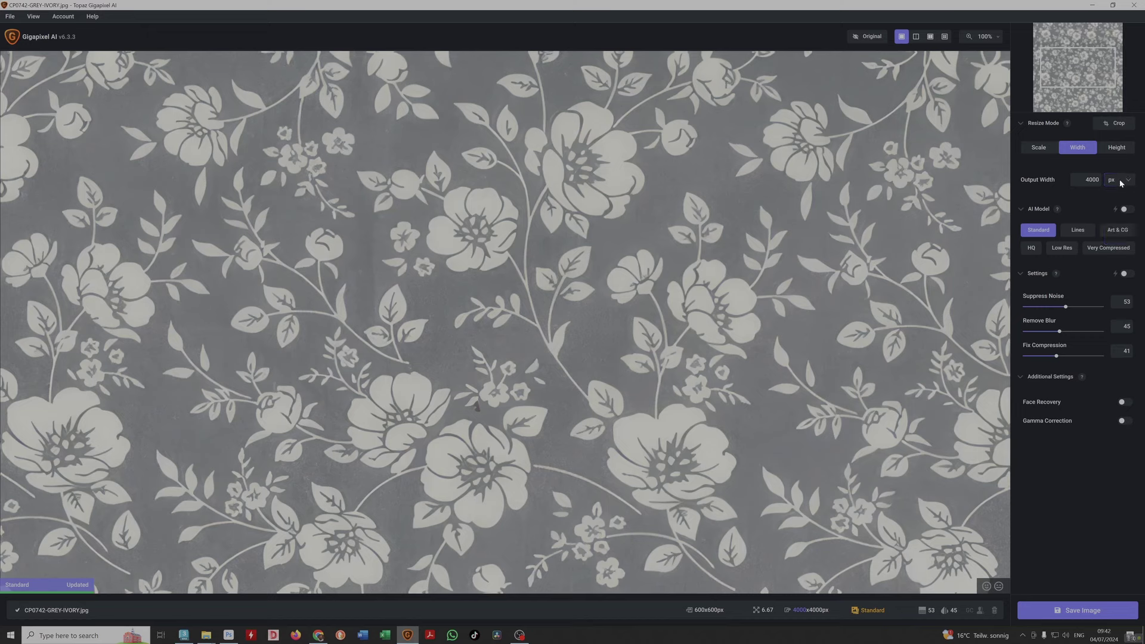
{"action": "left_click", "coordinate": [1039, 149]}
{"action": "left_click", "coordinate": [1054, 168]}
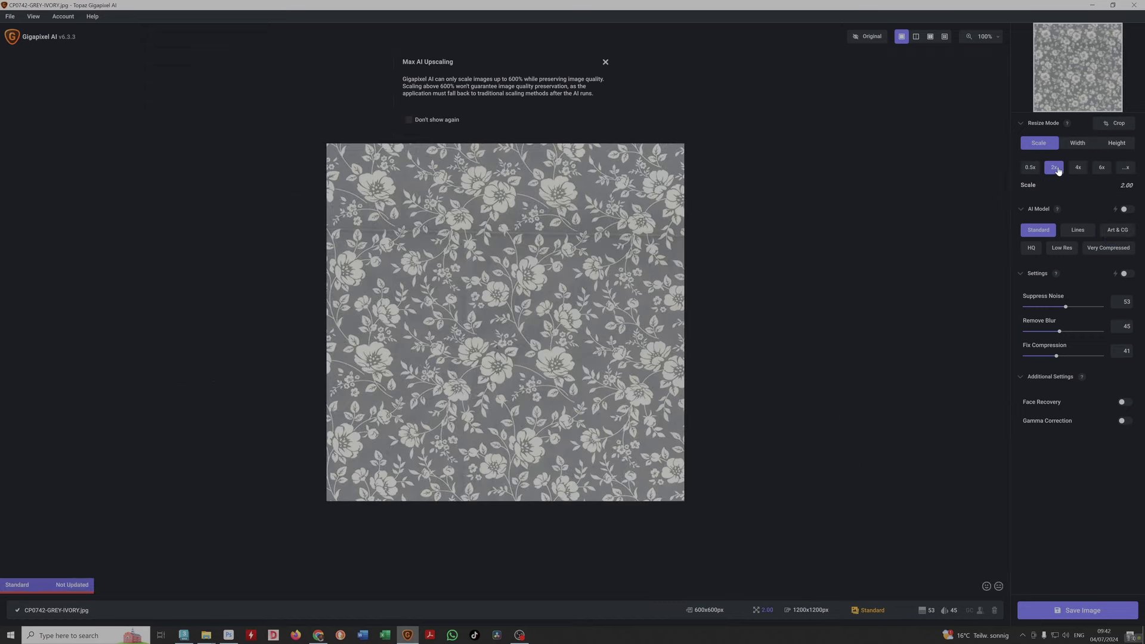
{"action": "left_click", "coordinate": [1078, 169]}
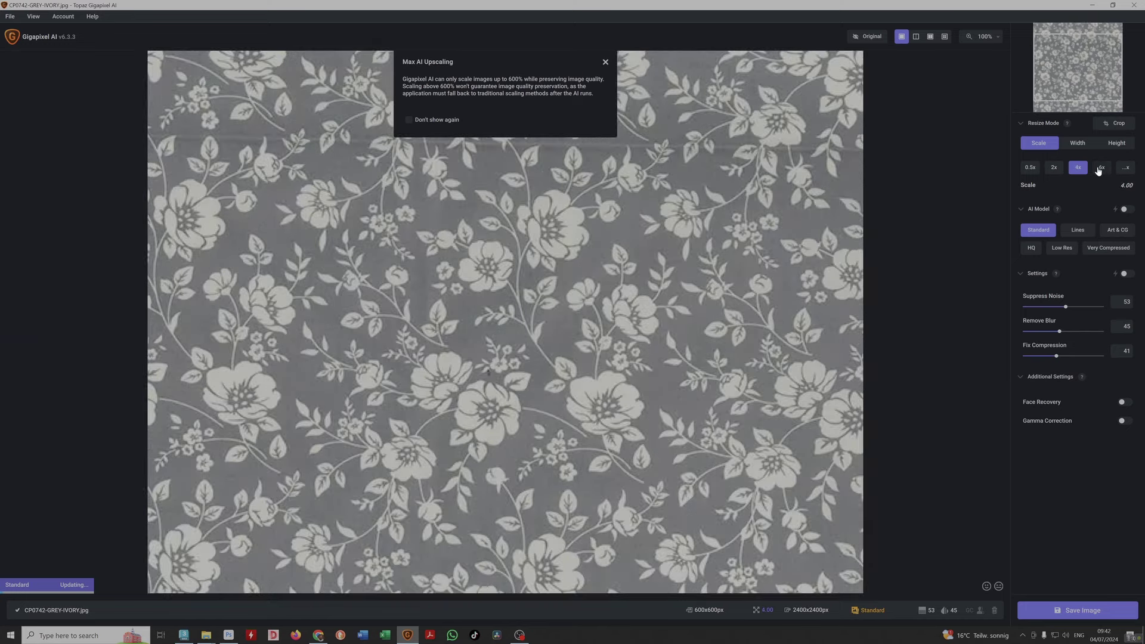
{"action": "left_click", "coordinate": [1101, 169]}
Switch to Width mode and set the output width to 4000 px
{"action": "left_click", "coordinate": [1114, 150]}
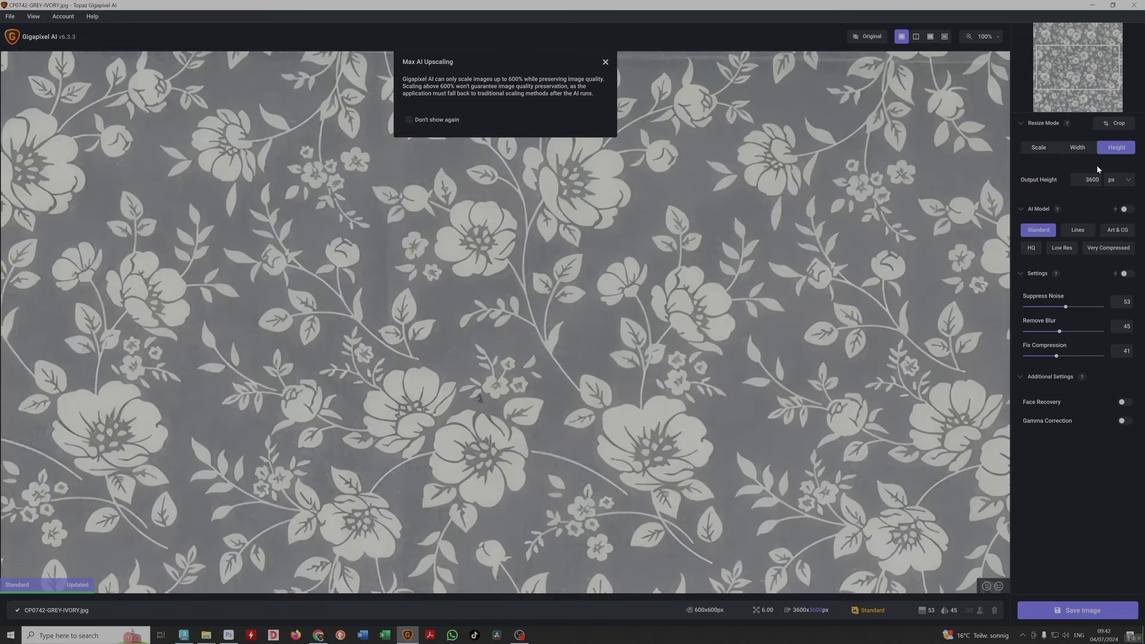
{"action": "left_click", "coordinate": [1078, 149]}
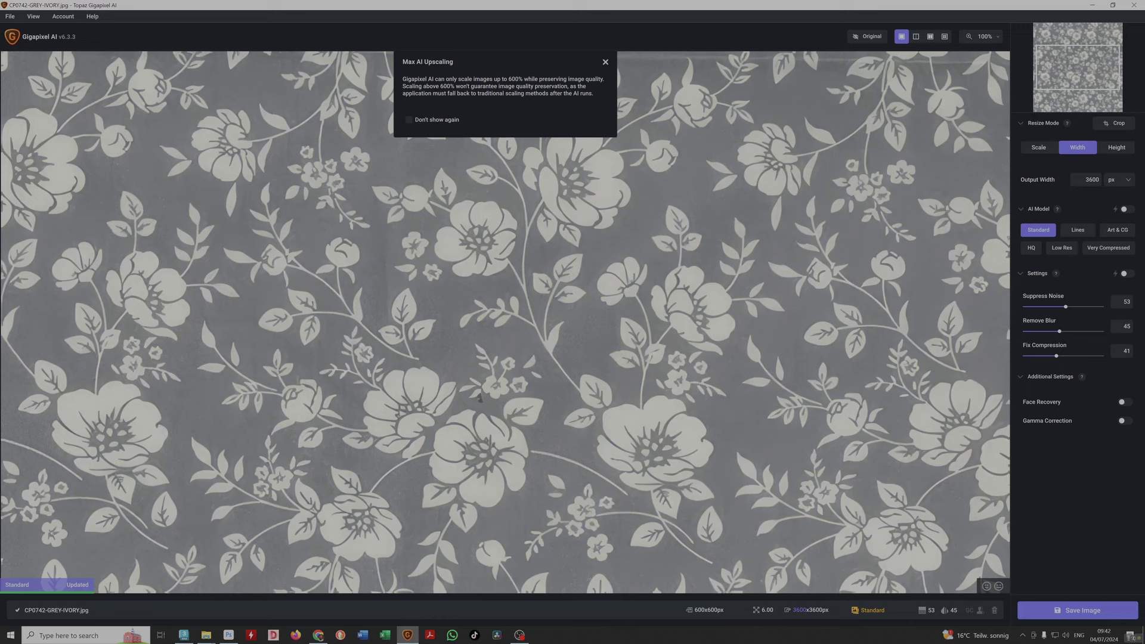
{"action": "left_click", "coordinate": [1092, 180]}
{"action": "type", "text": "4000"}
{"action": "key", "text": "Return"}
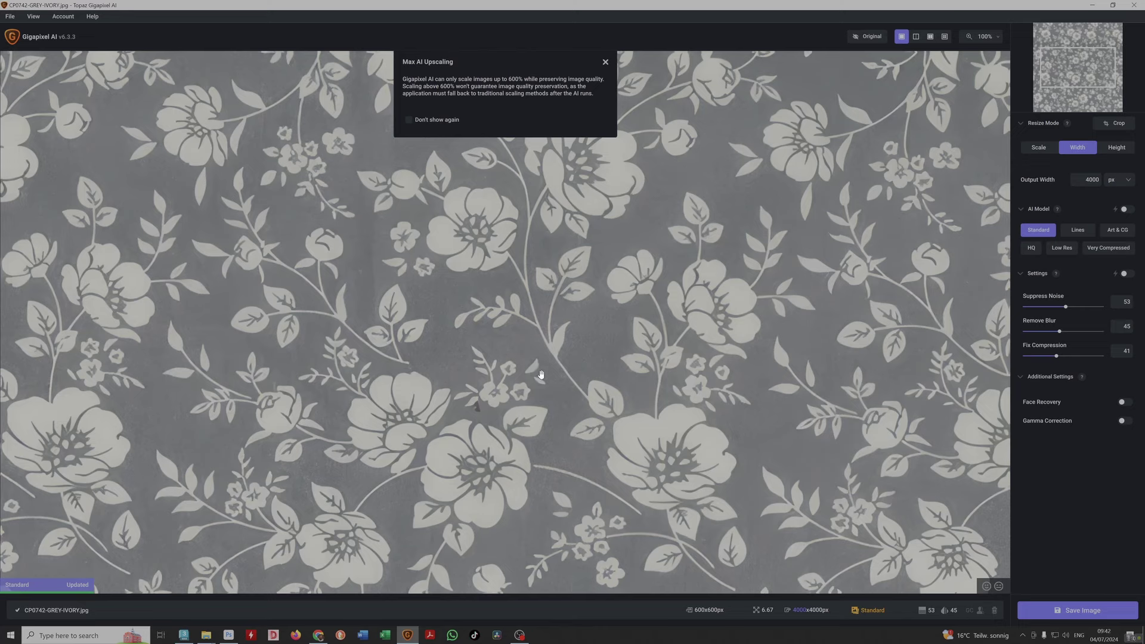
Preview the texture with HQ, Low Res, Very Compressed, Art & CG and Lines, then return to Standard
{"action": "scroll", "coordinate": [527, 373], "scroll_direction": "up", "scroll_amount": 4}
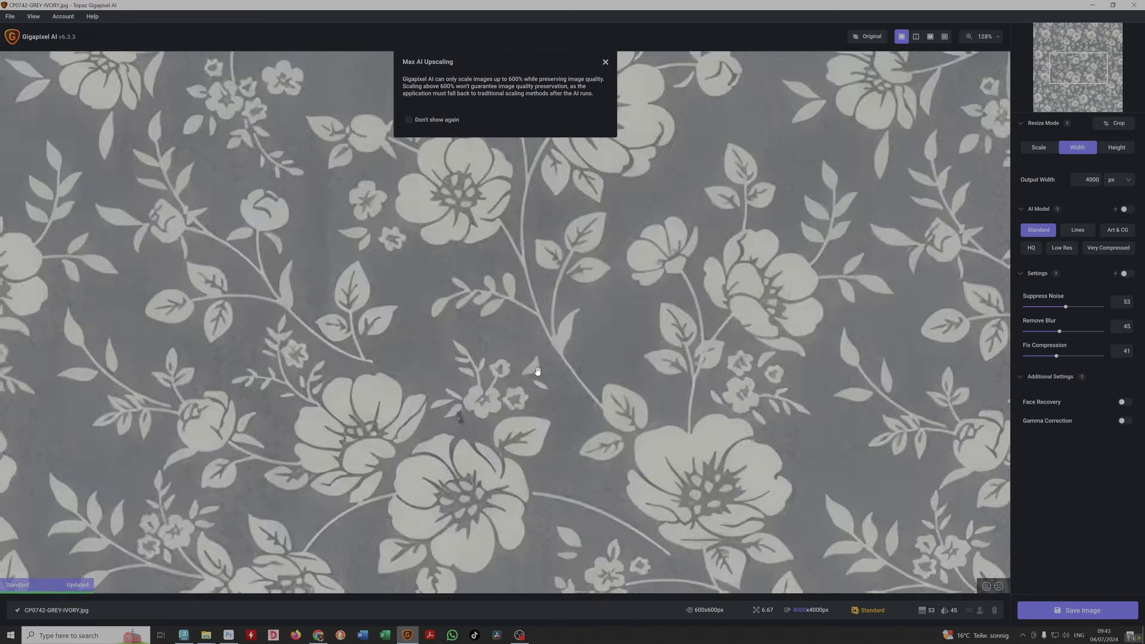
{"action": "scroll", "coordinate": [537, 371], "scroll_direction": "up", "scroll_amount": 2}
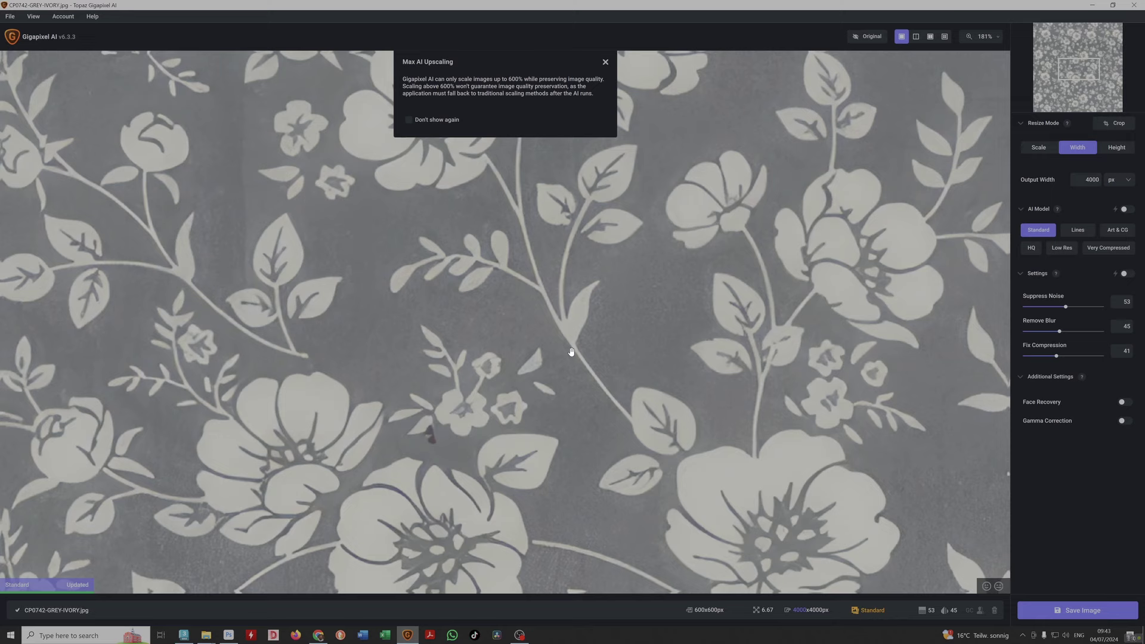
{"action": "scroll", "coordinate": [594, 377], "scroll_direction": "down", "scroll_amount": 1}
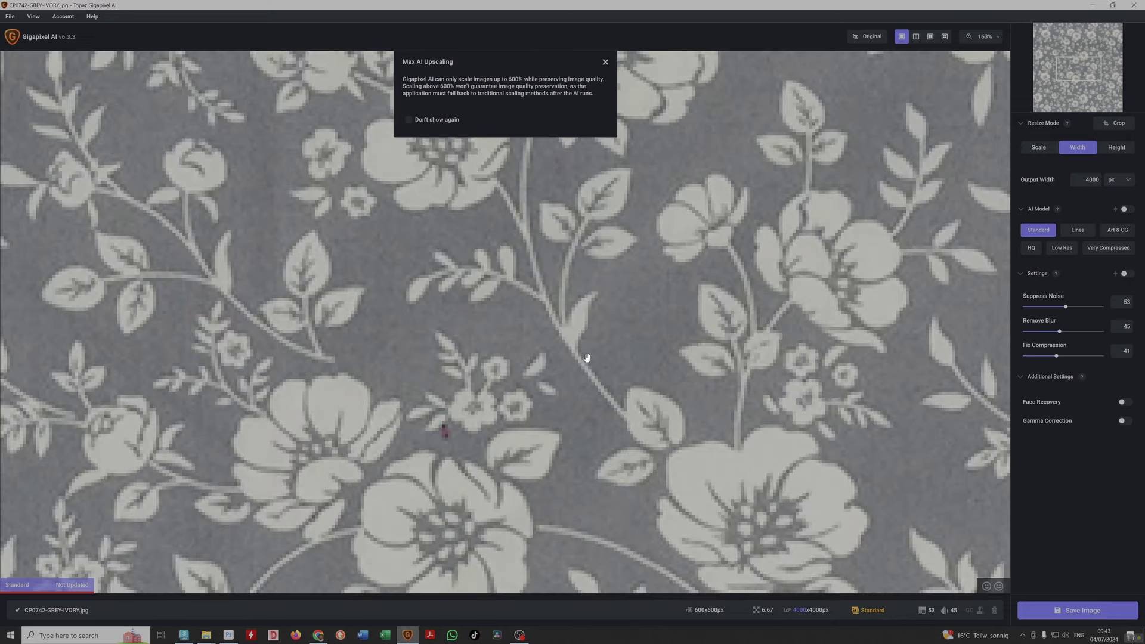
{"action": "scroll", "coordinate": [581, 370], "scroll_direction": "up", "scroll_amount": 1}
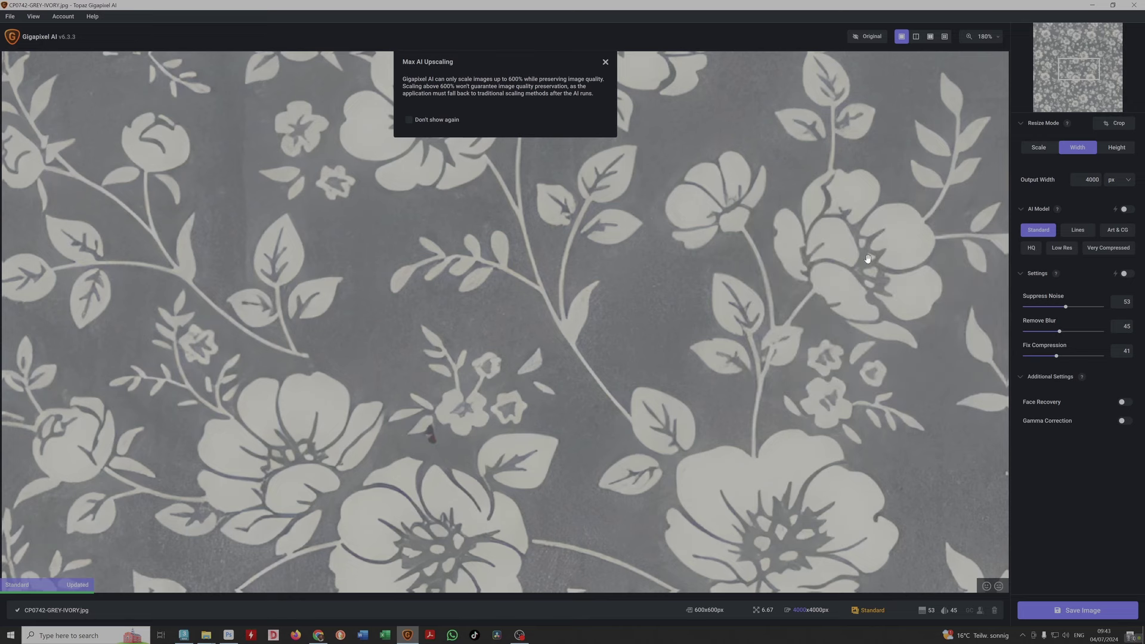
{"action": "left_click", "coordinate": [1031, 249]}
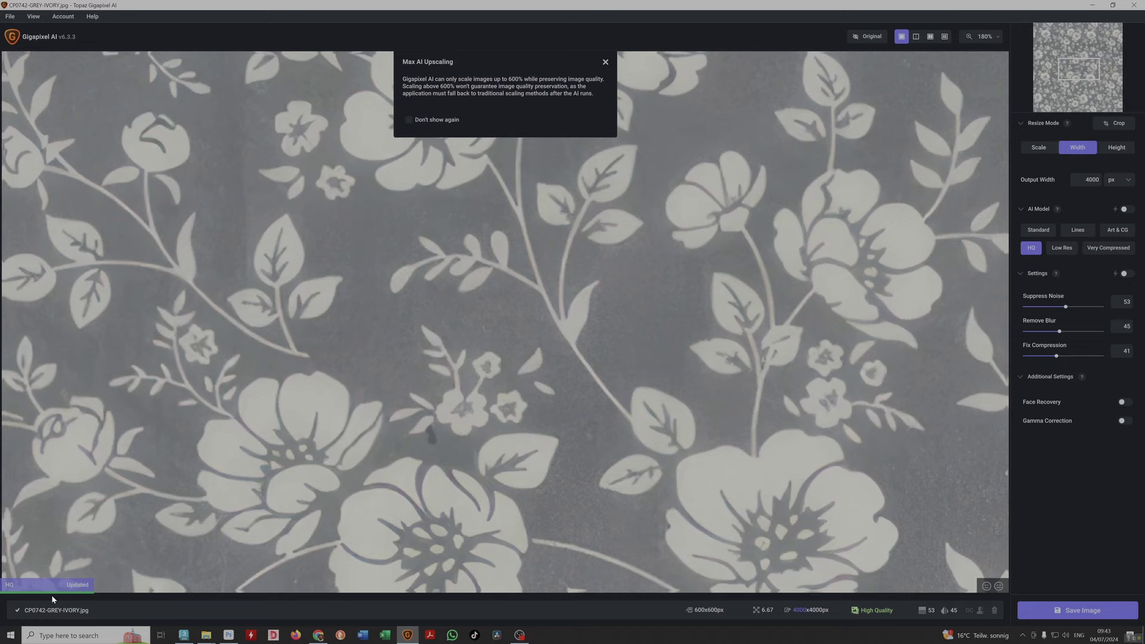
{"action": "left_click", "coordinate": [1061, 247]}
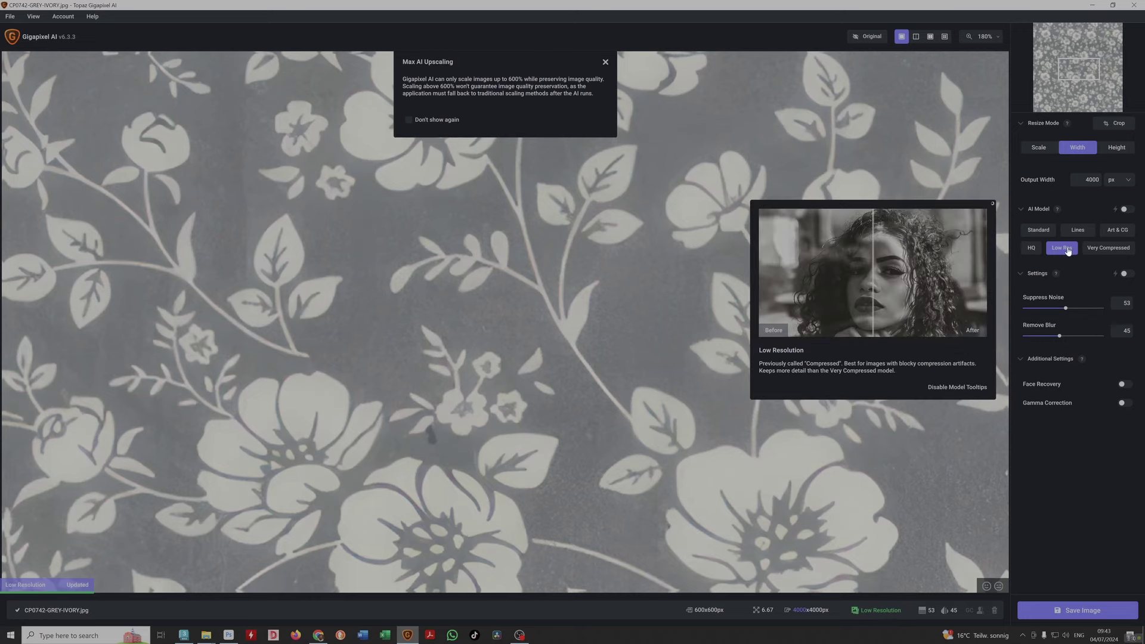
{"action": "left_click", "coordinate": [1103, 250]}
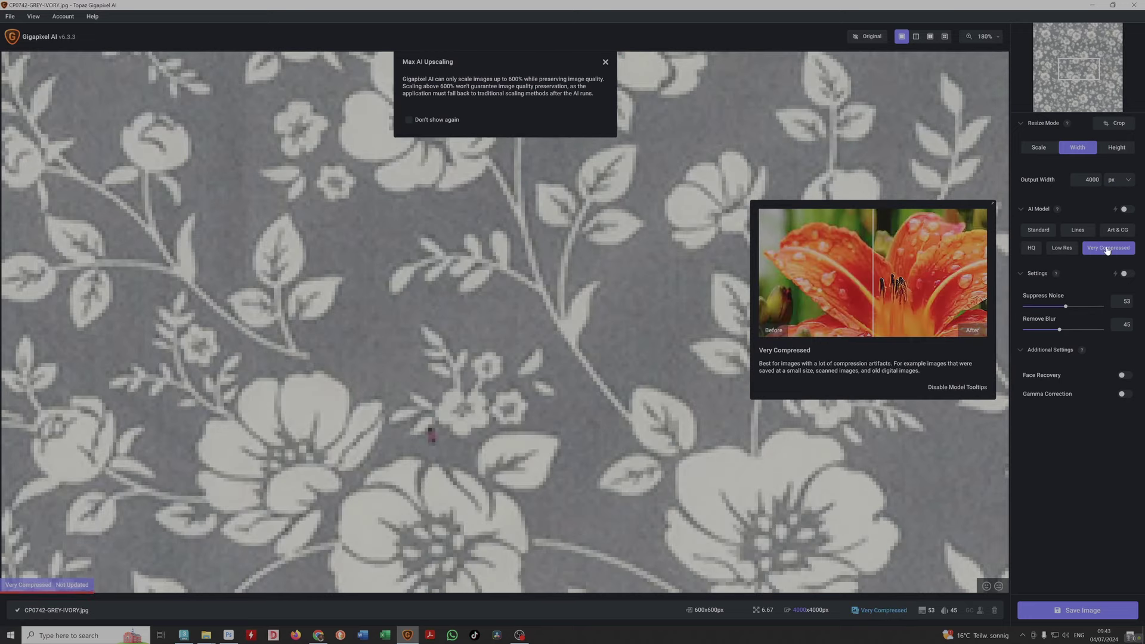
{"action": "left_click", "coordinate": [1120, 236]}
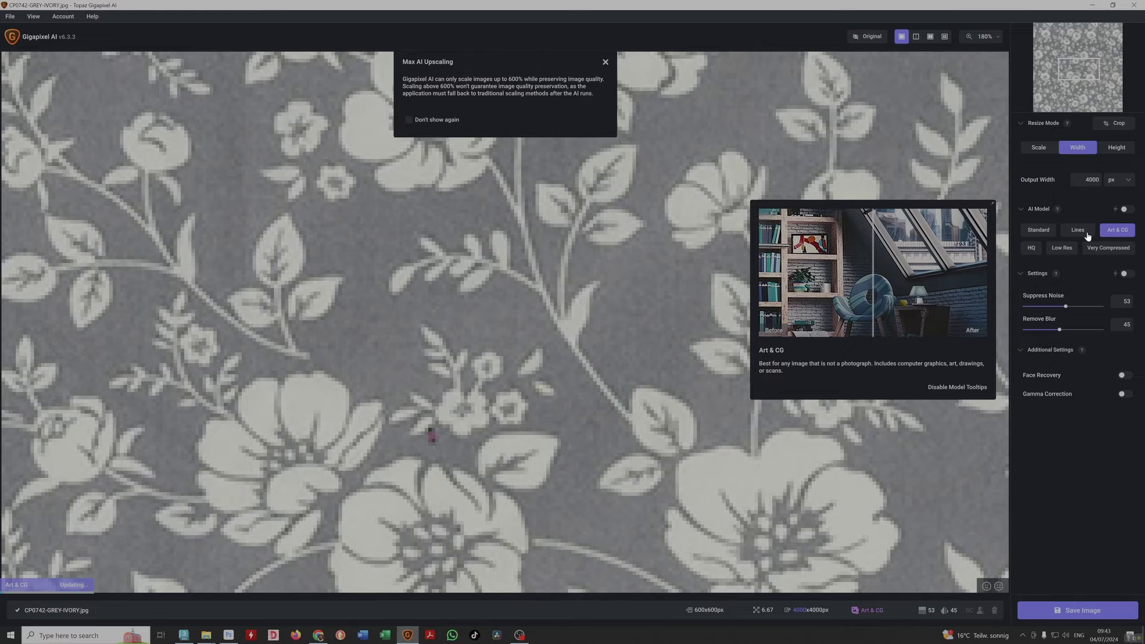
{"action": "left_click", "coordinate": [1080, 233]}
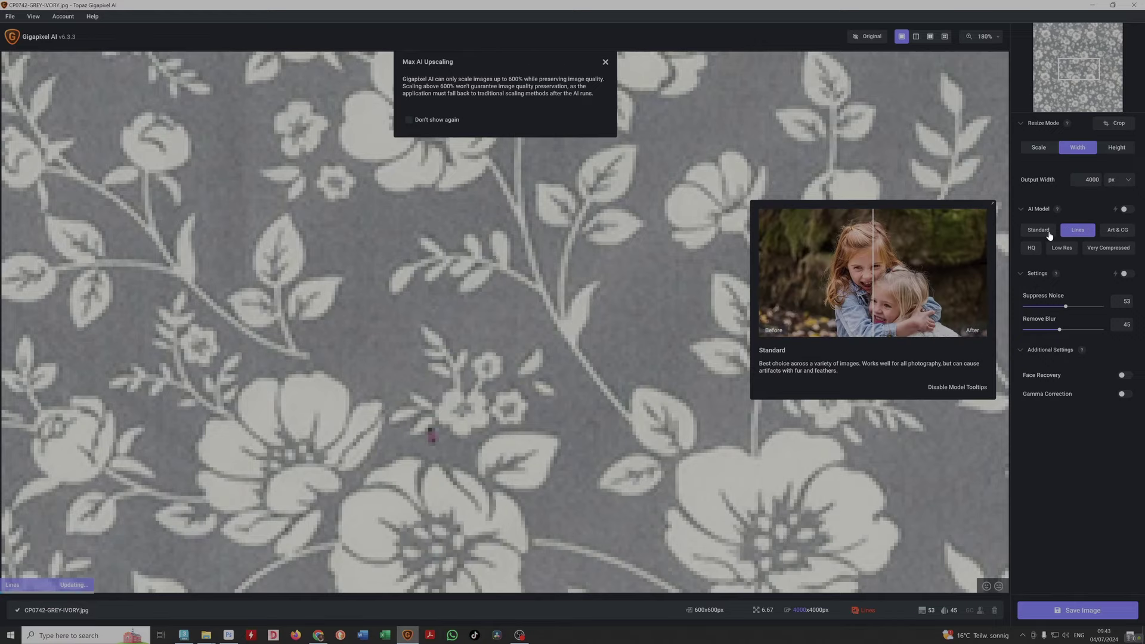
{"action": "scroll", "coordinate": [644, 260], "scroll_direction": "down", "scroll_amount": 5}
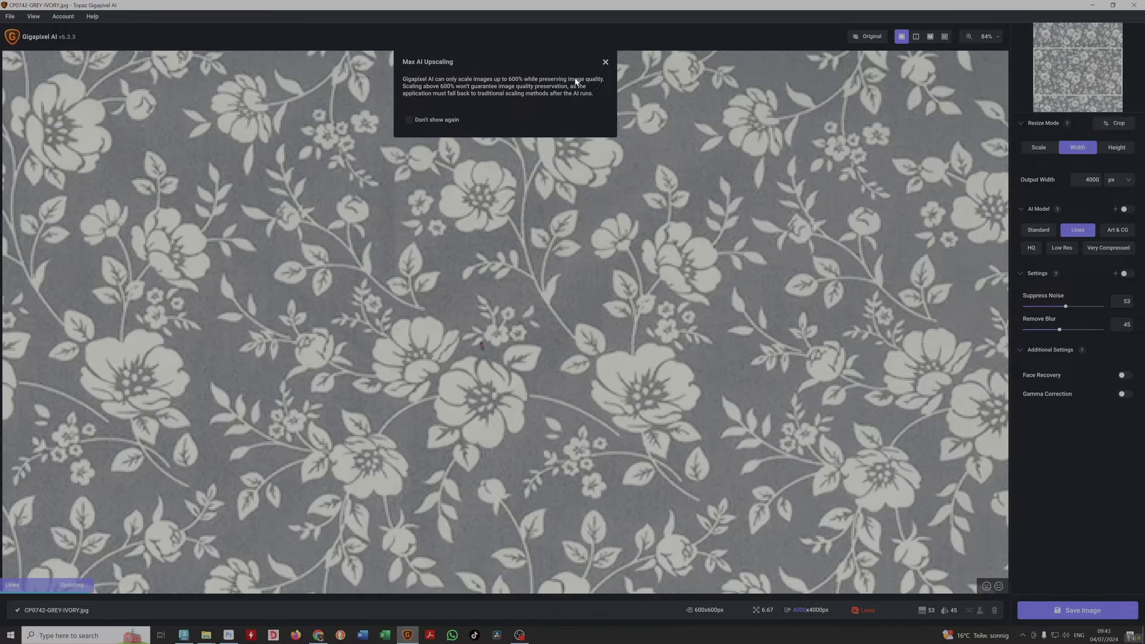
{"action": "left_click", "coordinate": [605, 62]}
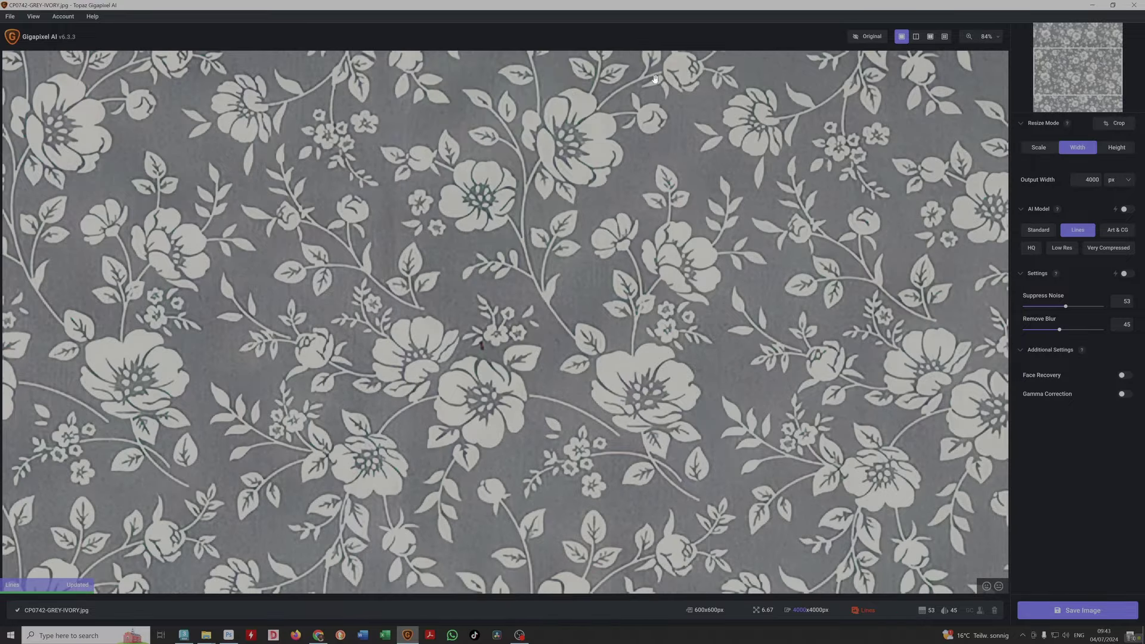
{"action": "left_click", "coordinate": [1039, 233]}
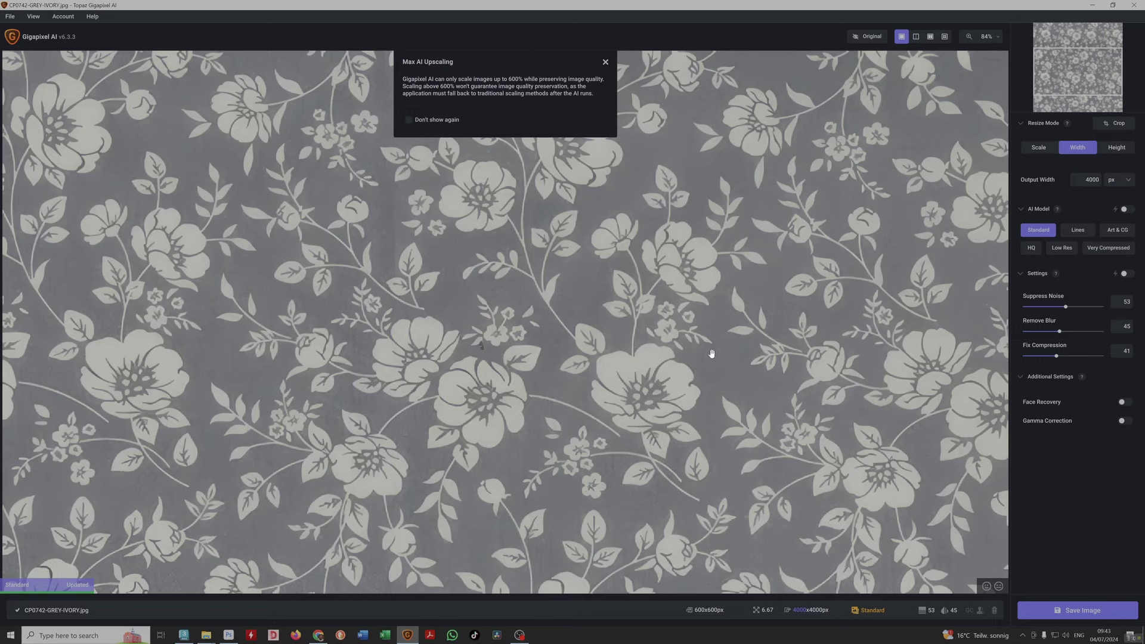
Compare HQ, Low Res, Very Compressed, Art & CG and Lines again, ending on Standard
{"action": "left_click", "coordinate": [1032, 250]}
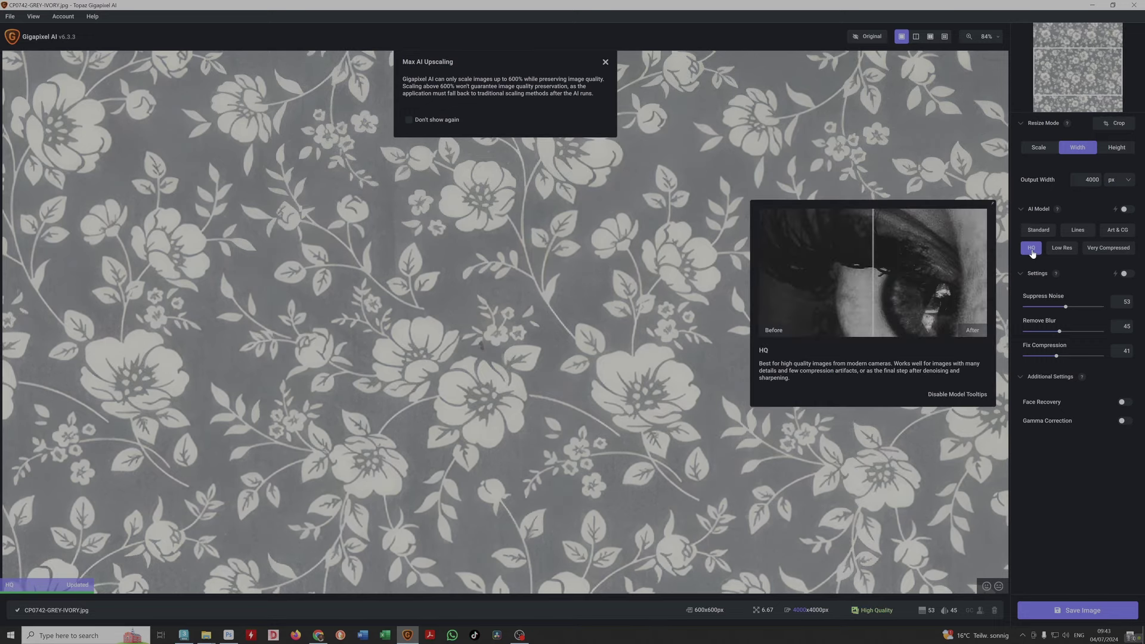
{"action": "scroll", "coordinate": [592, 303], "scroll_direction": "up", "scroll_amount": 4}
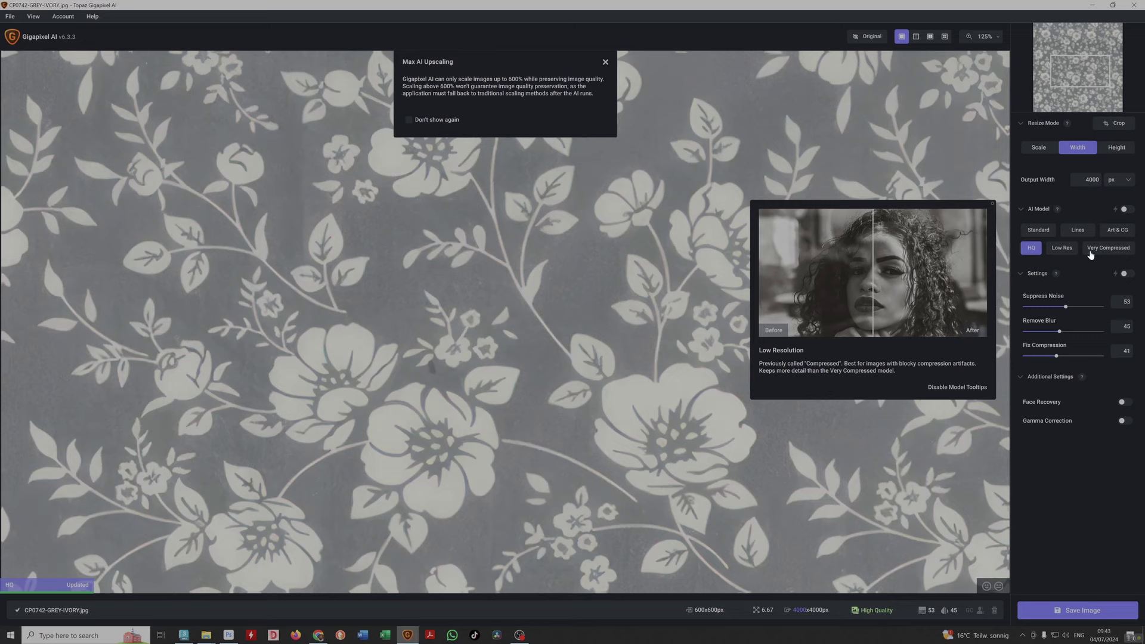
{"action": "left_click", "coordinate": [1070, 253]}
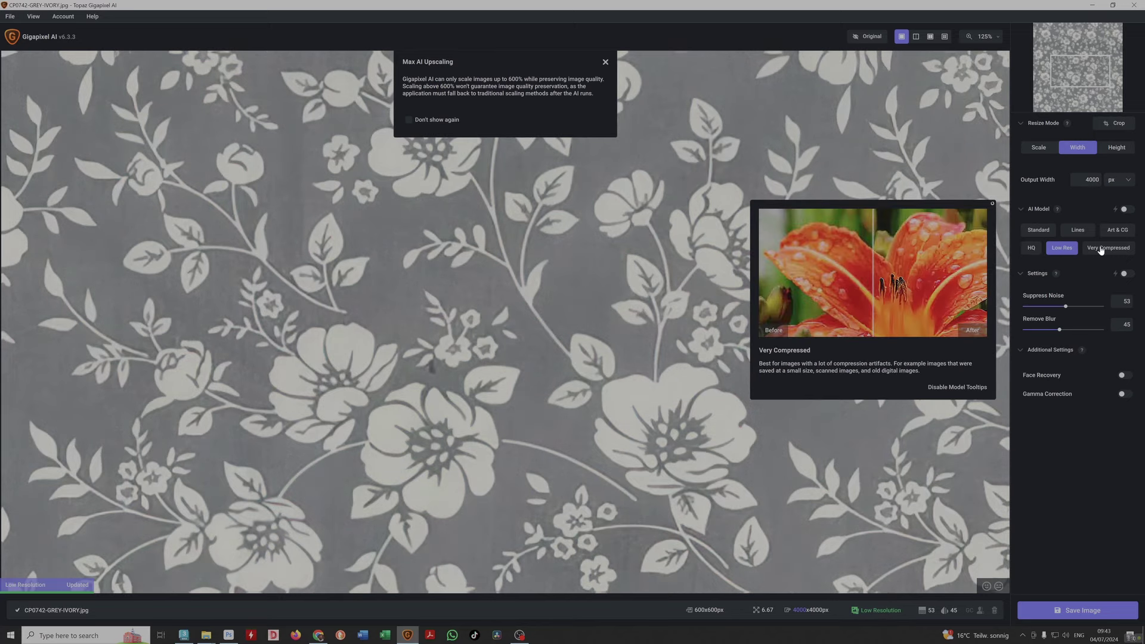
{"action": "left_click", "coordinate": [1101, 250]}
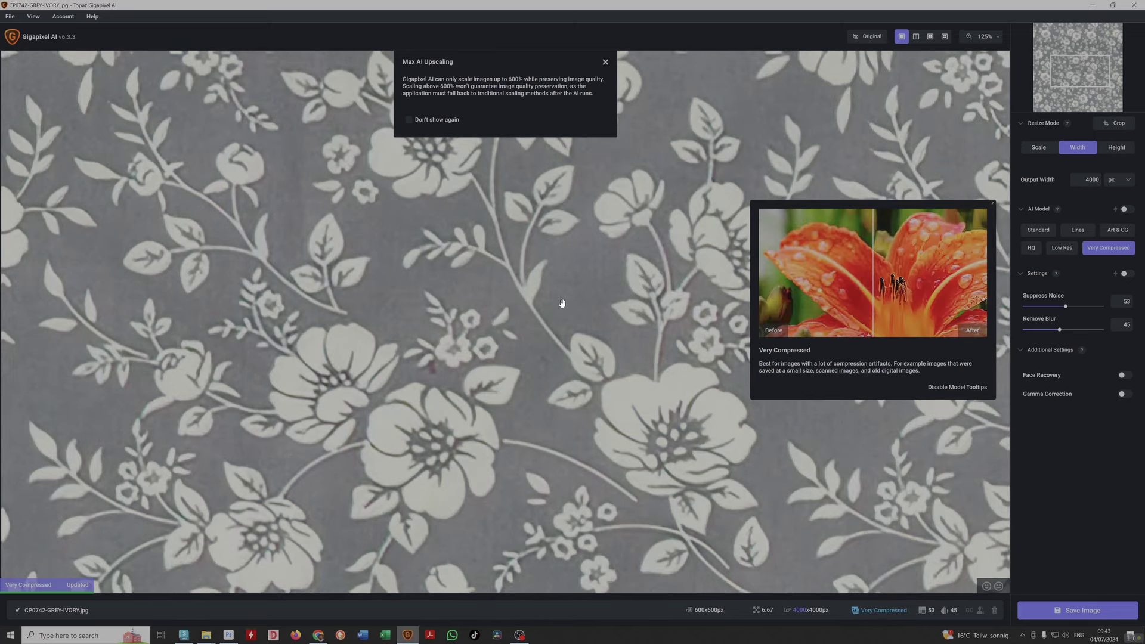
{"action": "left_click", "coordinate": [1117, 231]}
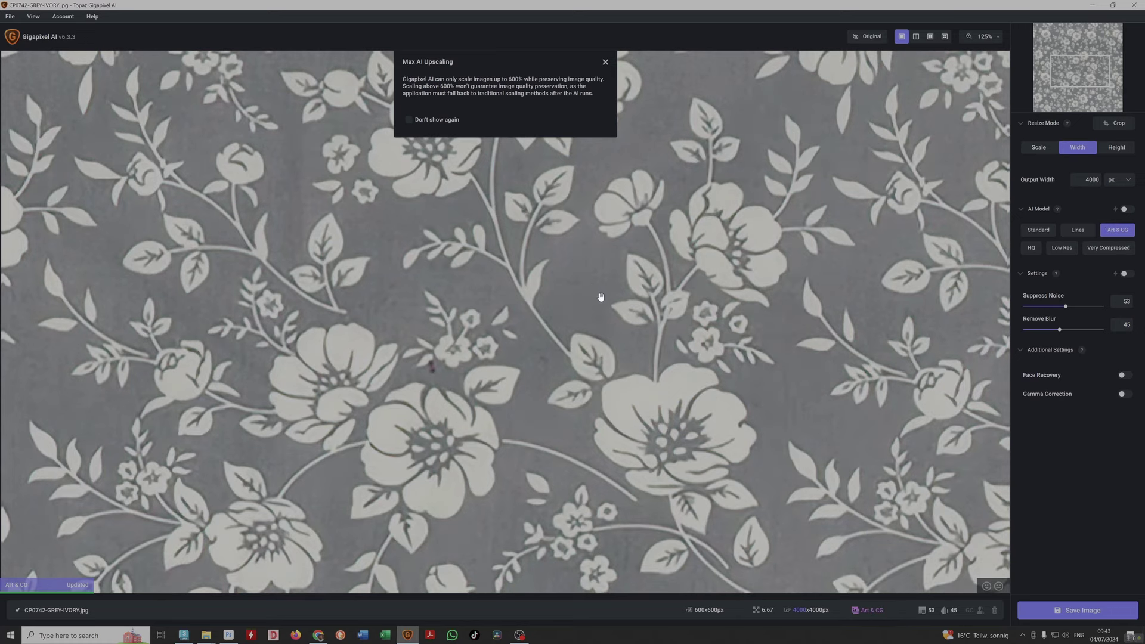
{"action": "left_click", "coordinate": [1077, 229]}
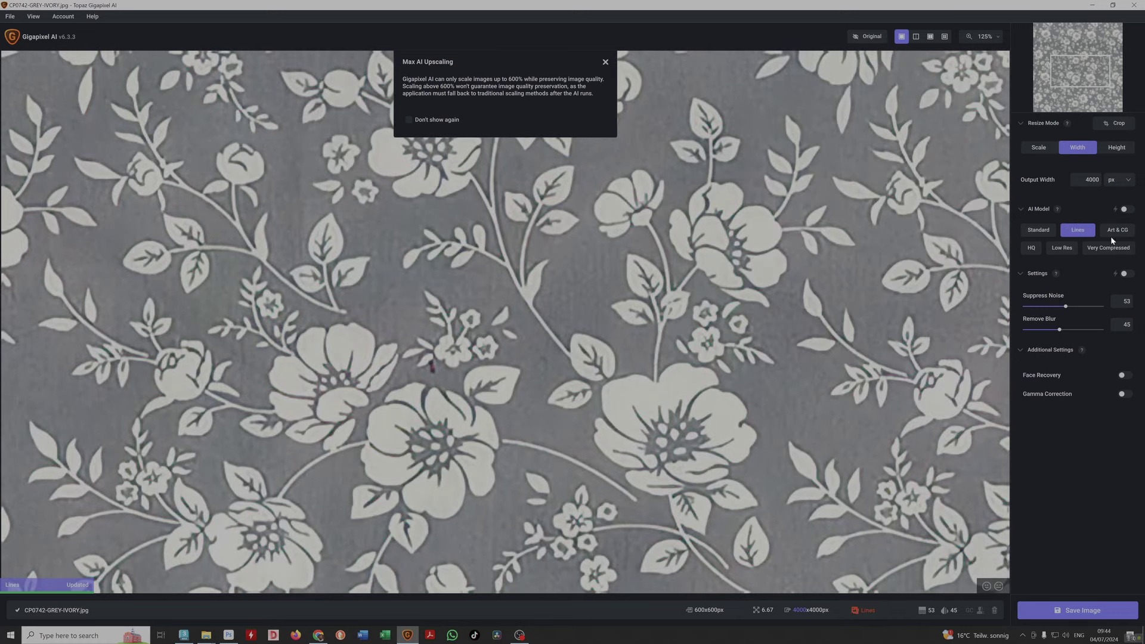
{"action": "left_click", "coordinate": [1113, 233]}
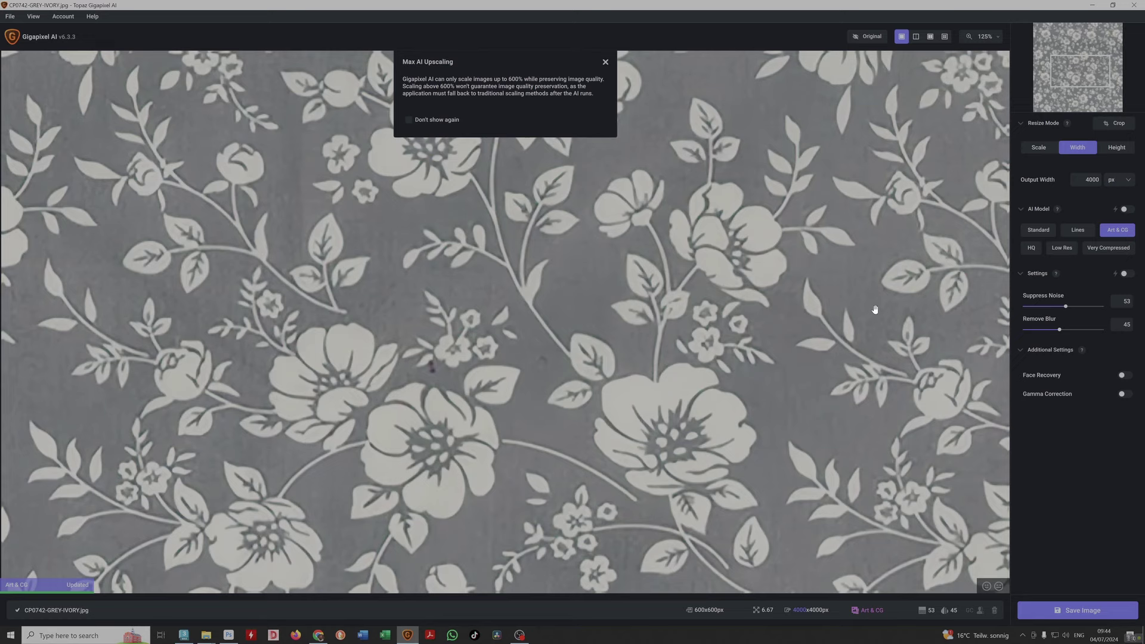
{"action": "left_click", "coordinate": [1078, 231]}
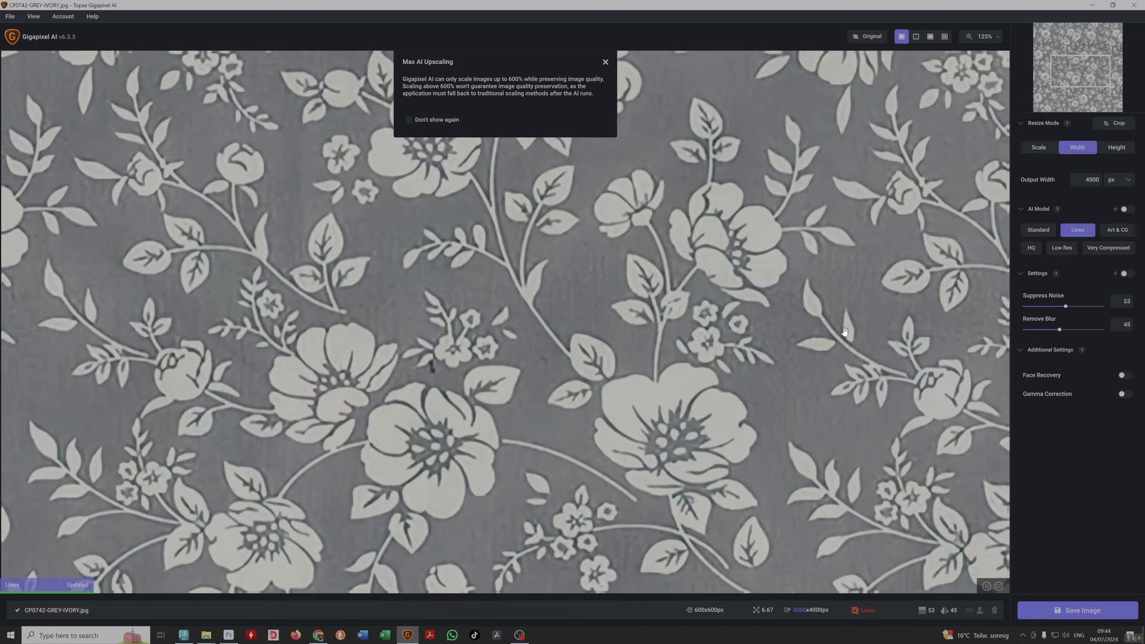
{"action": "left_click", "coordinate": [1040, 230]}
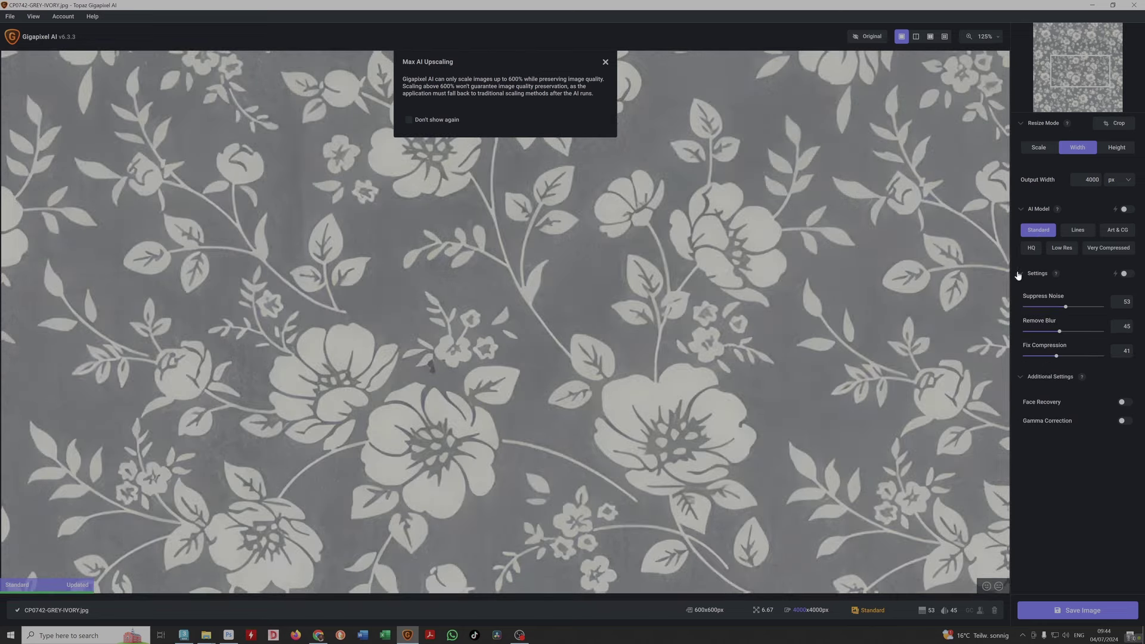
Do a final check of Very Compressed, HQ and Low Res, then settle on Standard
{"action": "left_click", "coordinate": [1103, 249]}
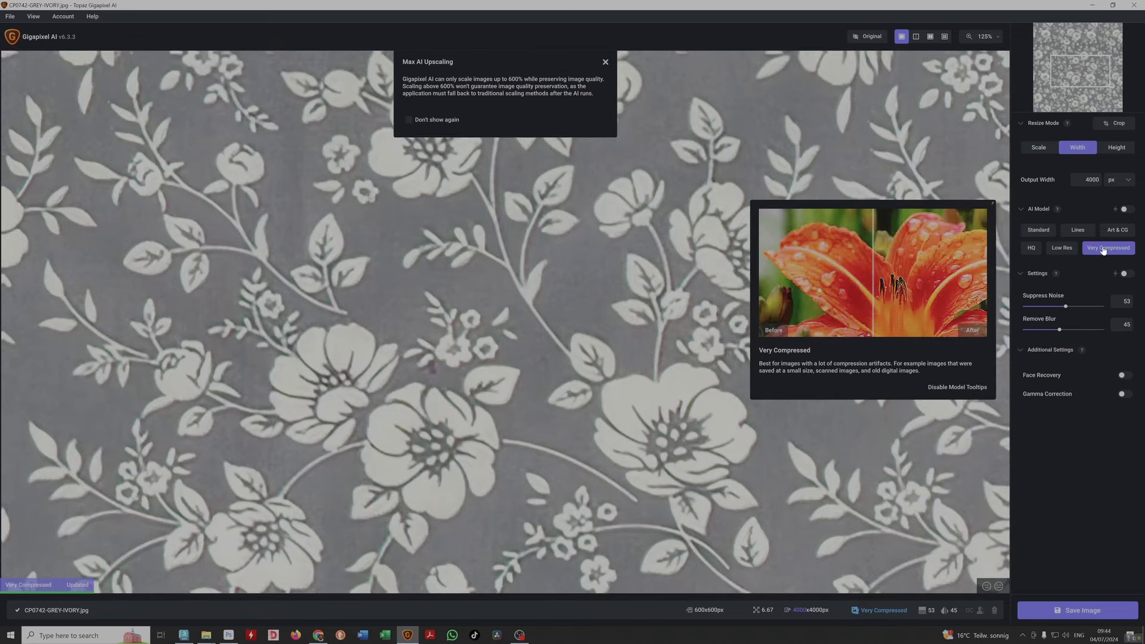
{"action": "left_click", "coordinate": [1040, 237]}
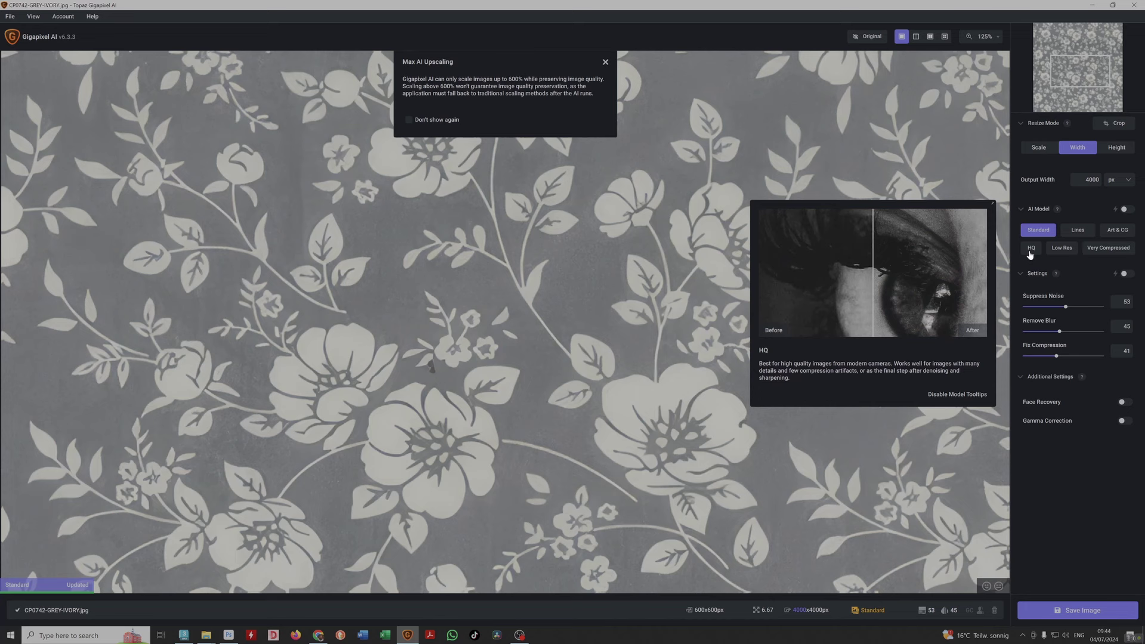
{"action": "left_click", "coordinate": [1031, 249]}
{"action": "left_click", "coordinate": [1063, 249]}
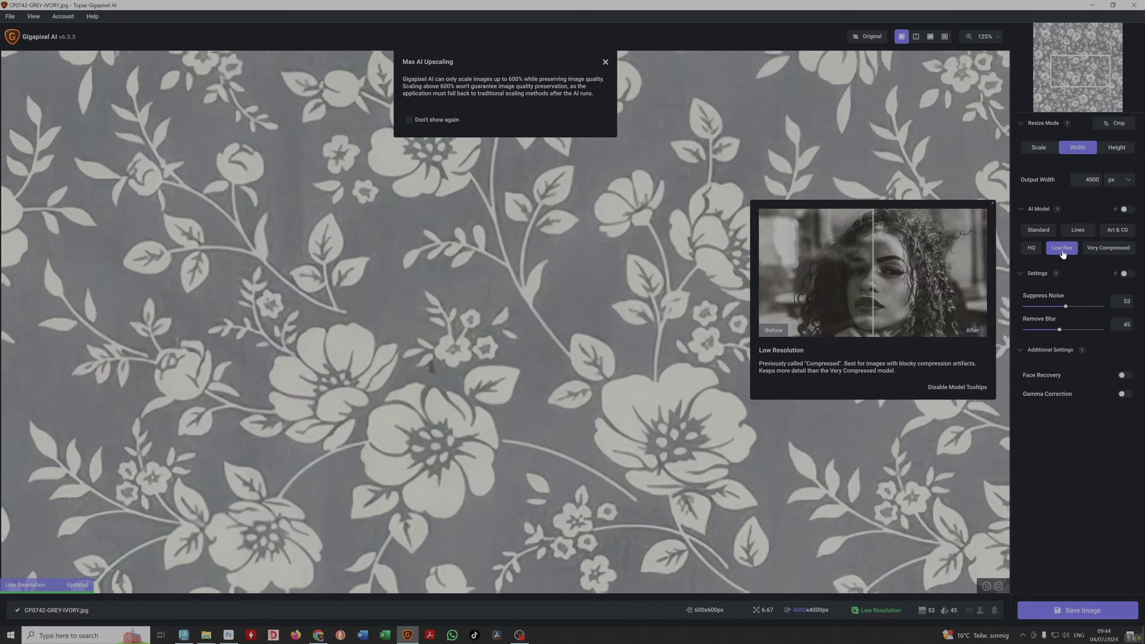
{"action": "left_click", "coordinate": [1096, 250]}
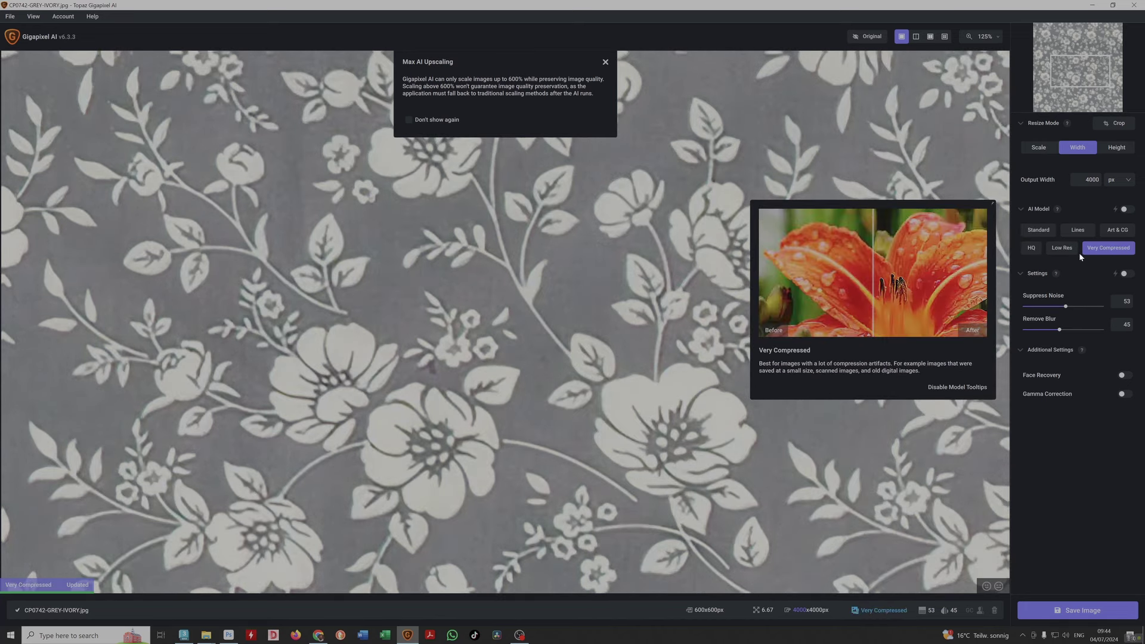
{"action": "left_click", "coordinate": [1040, 233]}
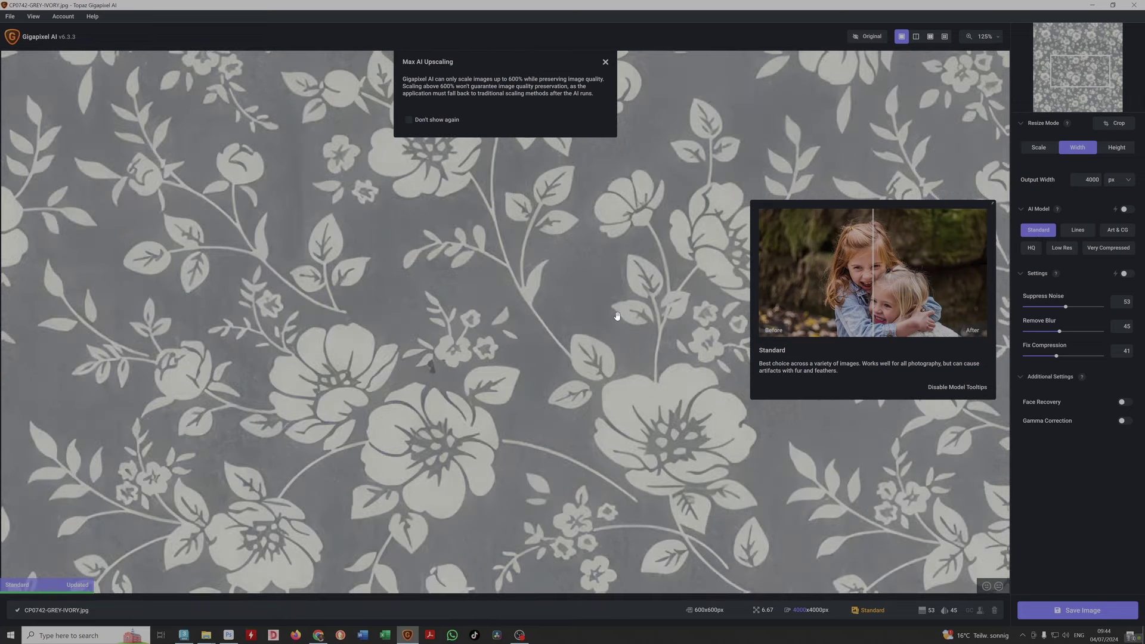
{"action": "scroll", "coordinate": [611, 317], "scroll_direction": "down", "scroll_amount": 5}
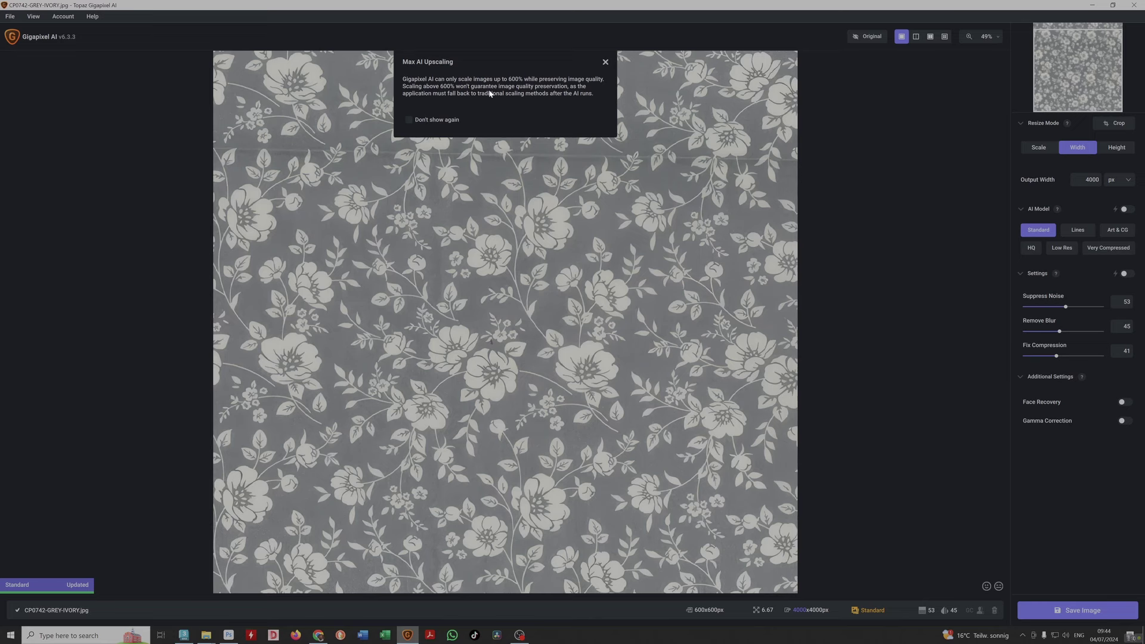
Save the 4000×4000 px Standard upscale as a JPG in the source folder
{"action": "left_click", "coordinate": [409, 120]}
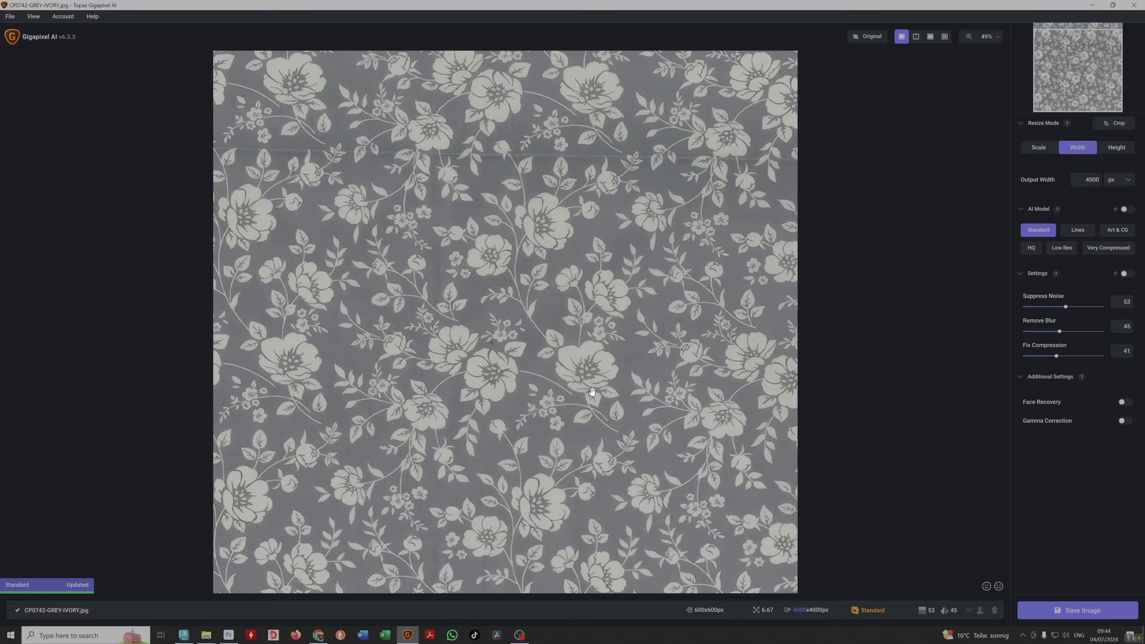
{"action": "scroll", "coordinate": [589, 392], "scroll_direction": "down", "scroll_amount": 2}
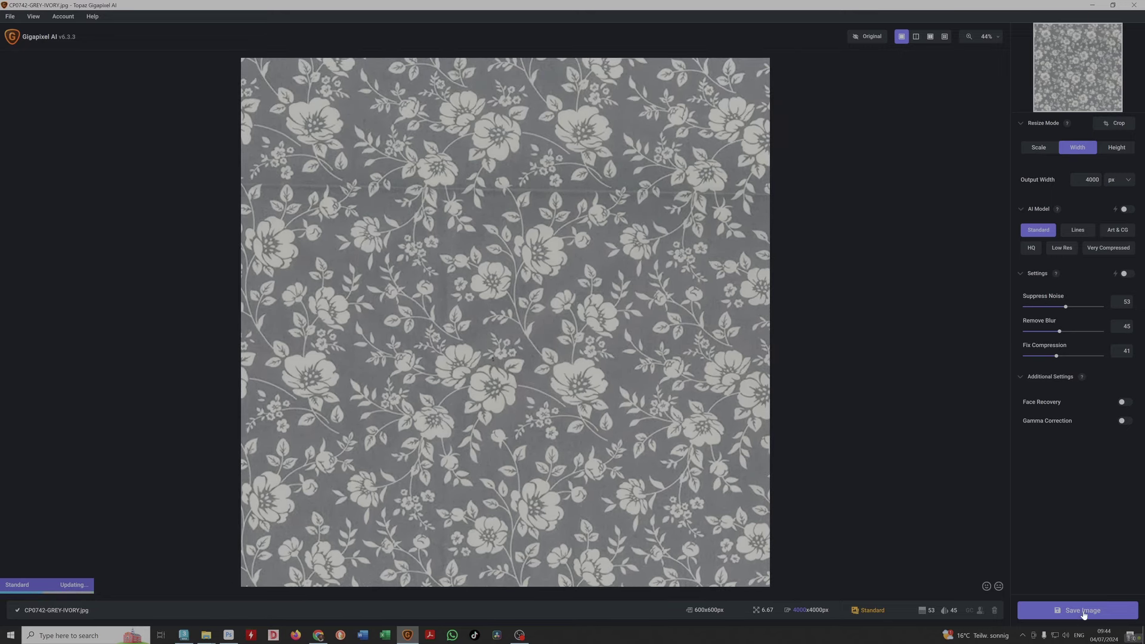
{"action": "left_click", "coordinate": [1030, 604]}
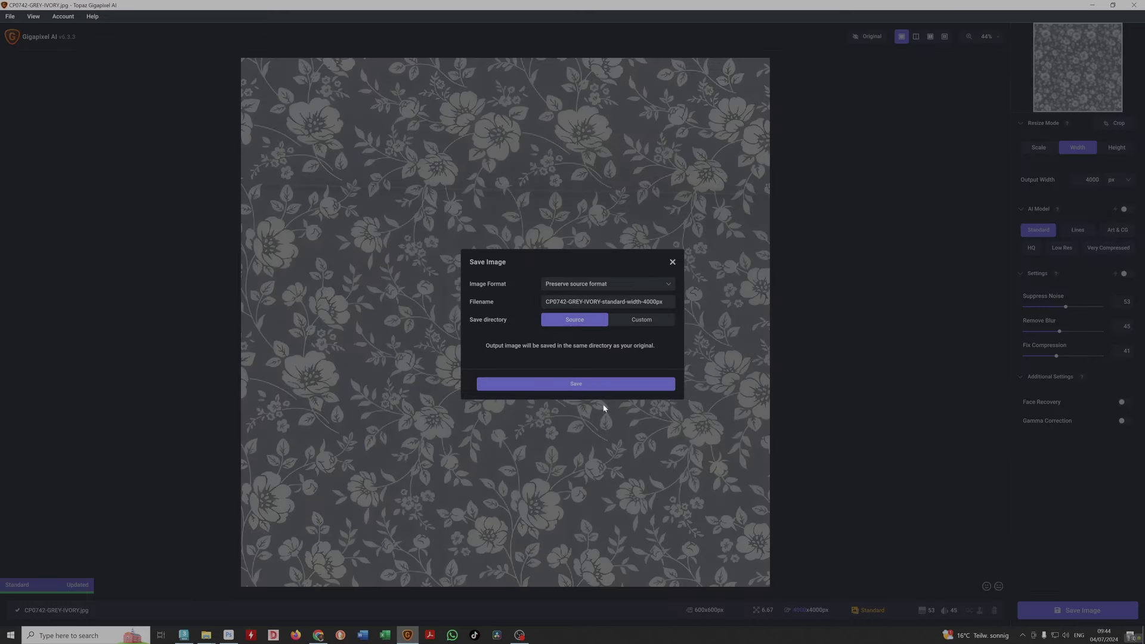
{"action": "left_click", "coordinate": [577, 385]}
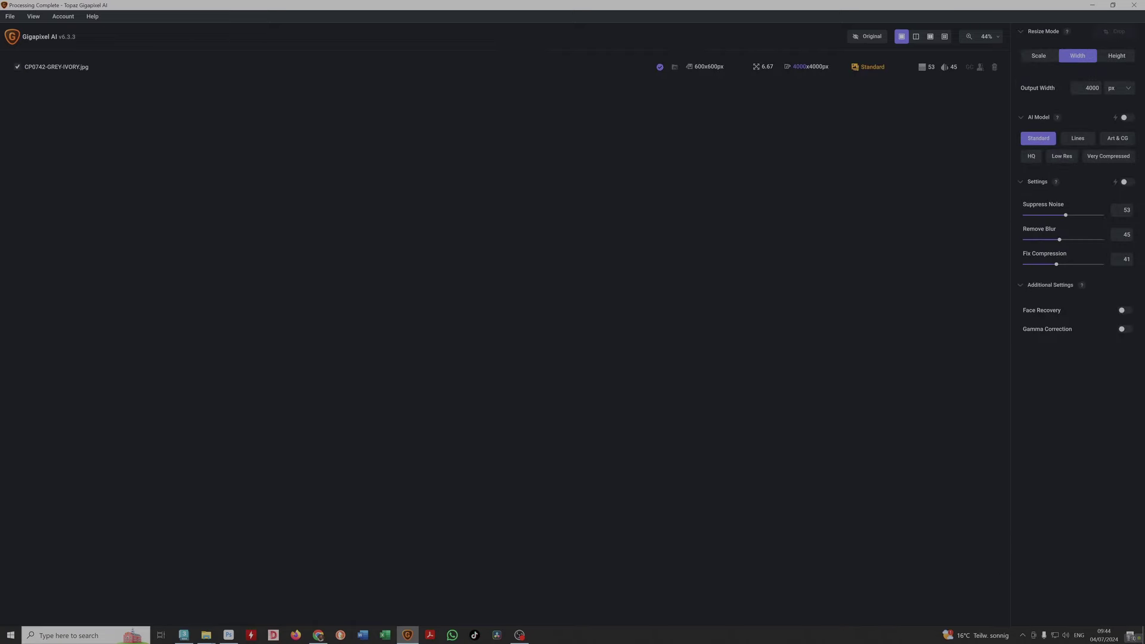
In the pattern folder, delete the older 4000px upscaled duplicate
{"action": "mouse_move", "coordinate": [206, 635]}
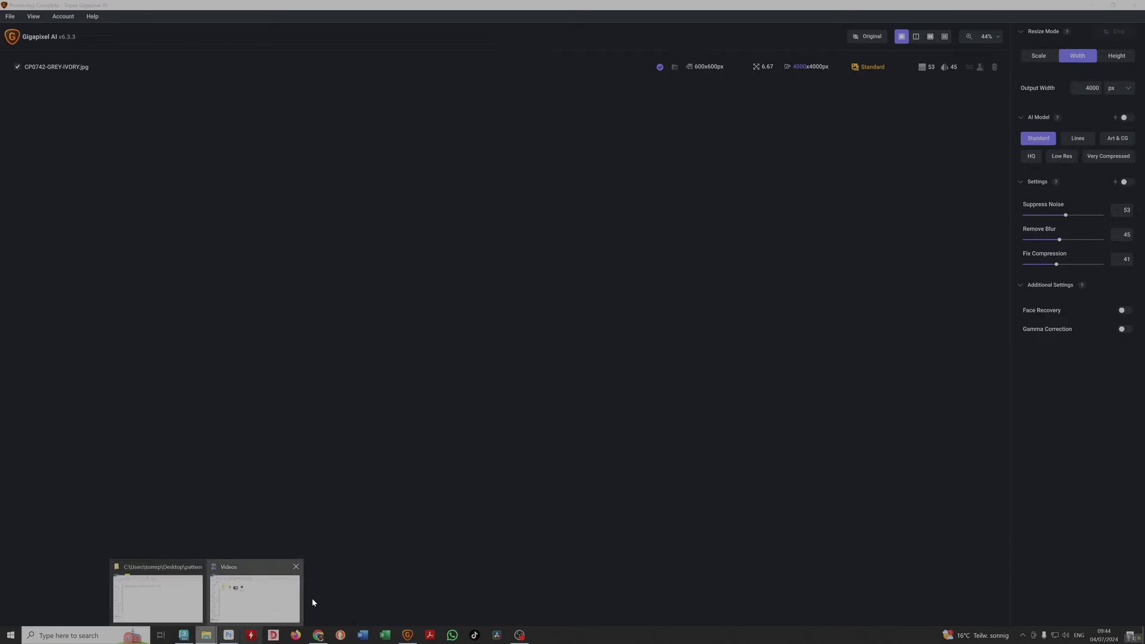
{"action": "left_click", "coordinate": [178, 585]}
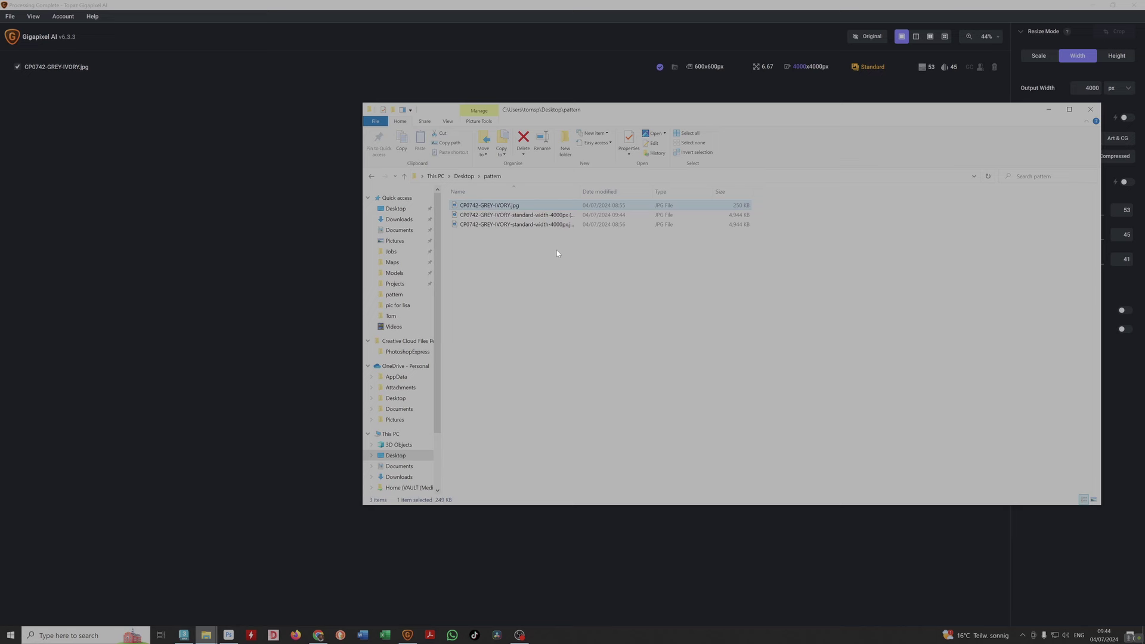
{"action": "left_click_drag", "start_coordinate": [580, 191], "coordinate": [651, 191]}
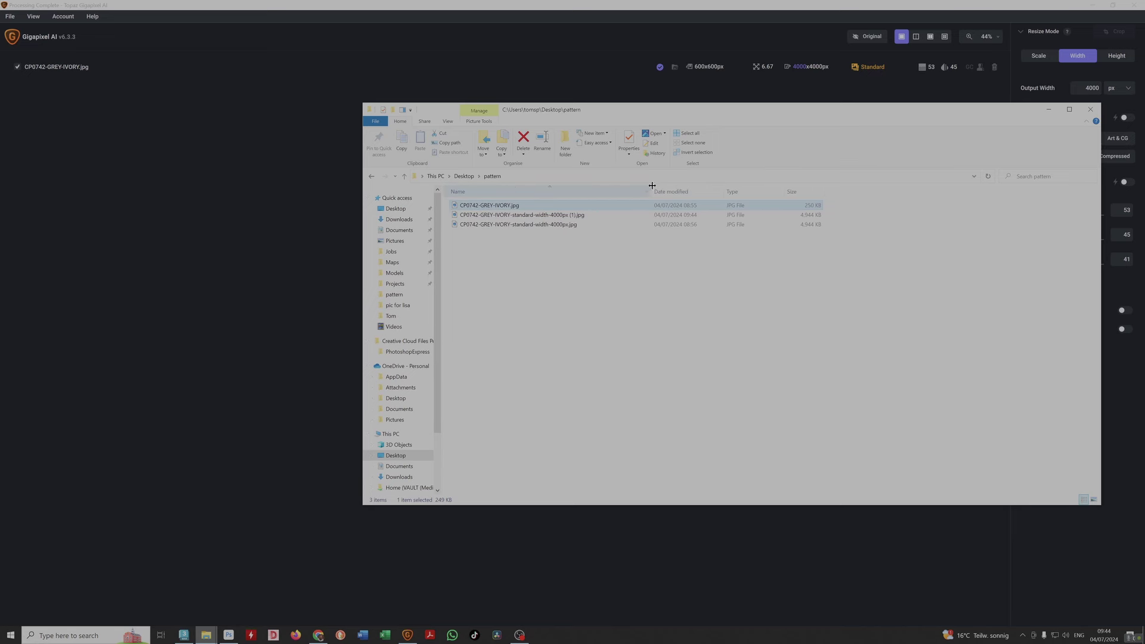
{"action": "left_click", "coordinate": [558, 216]}
{"action": "left_click", "coordinate": [560, 225]}
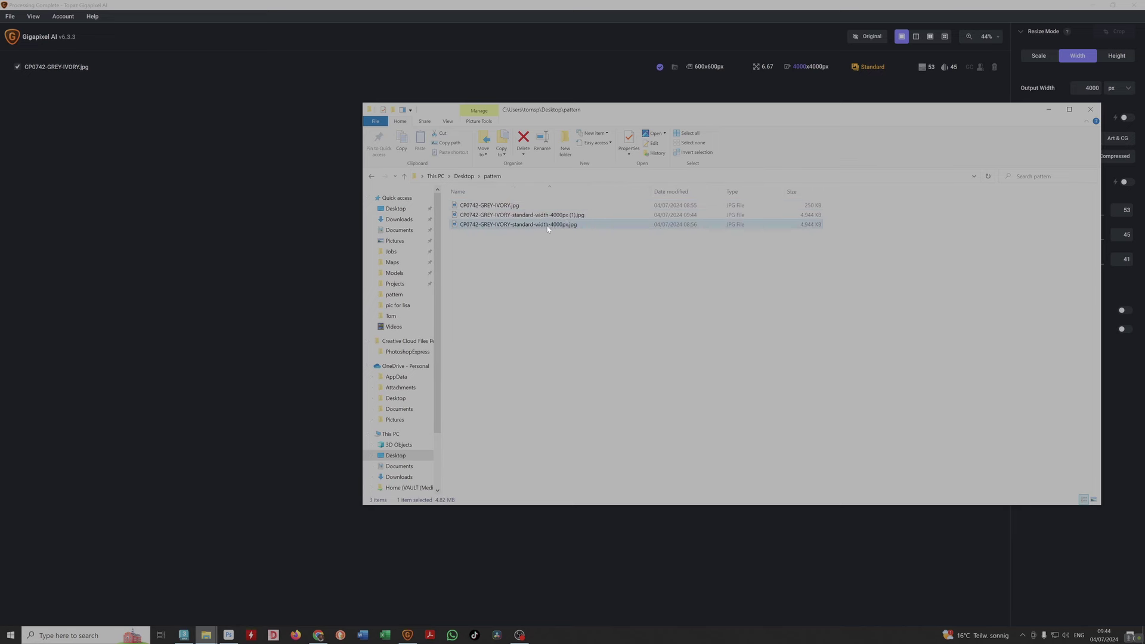
{"action": "right_click", "coordinate": [550, 226]}
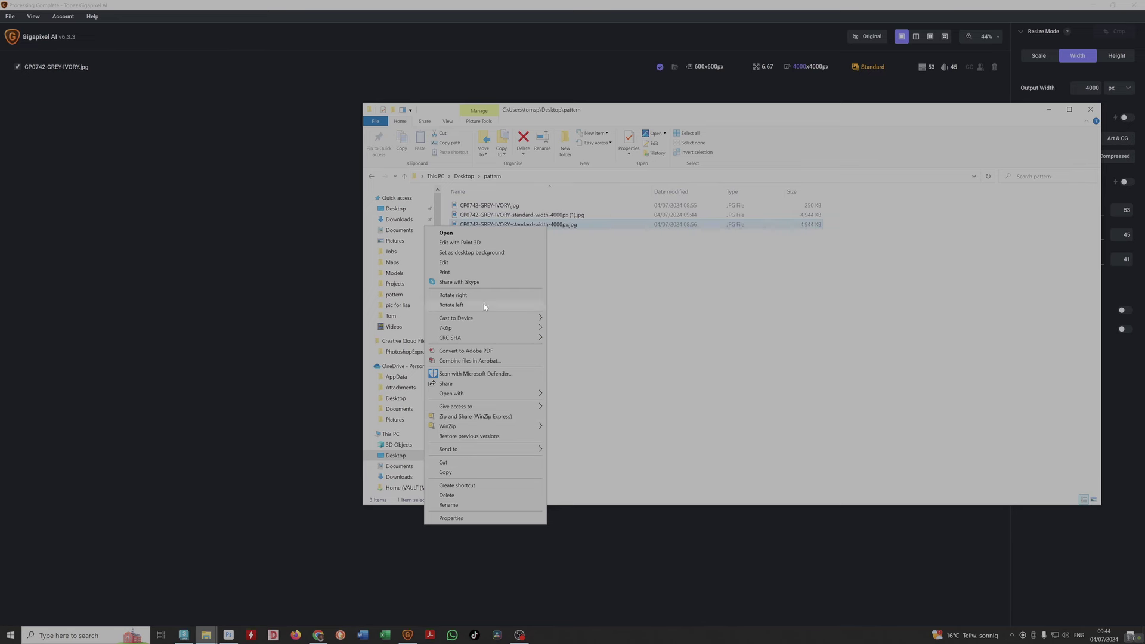
{"action": "left_click", "coordinate": [446, 496]}
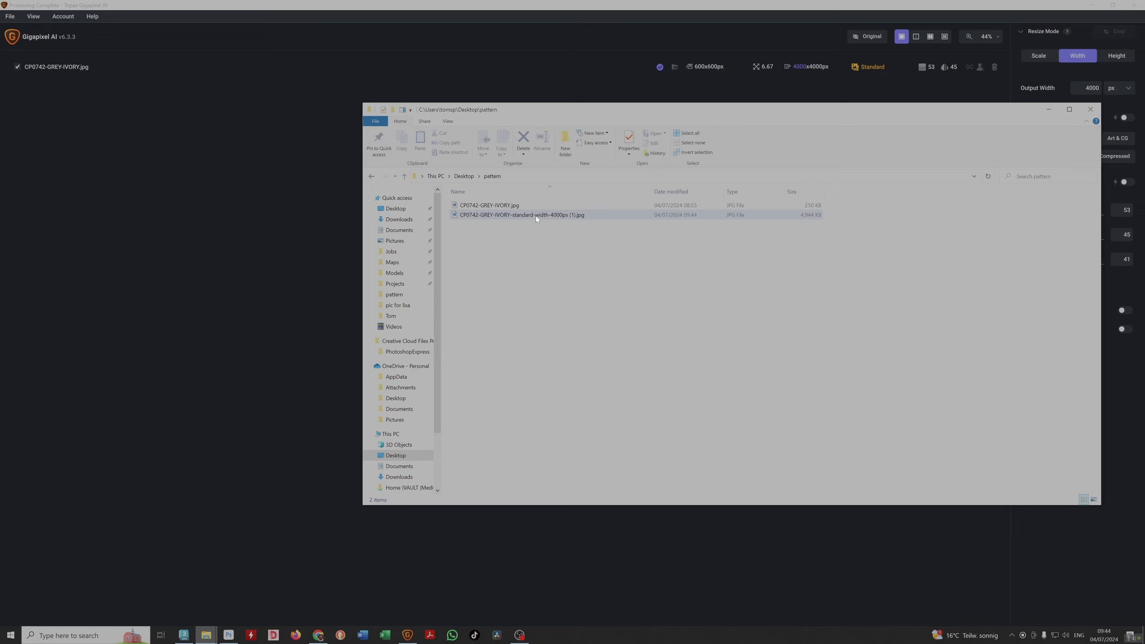
Rename the new copy to CP0742-GREY-IVORY-standard-width-4000px.jpg by removing the '(1)' suffix
{"action": "left_click", "coordinate": [561, 216]}
{"action": "left_click", "coordinate": [583, 217]}
{"action": "key", "text": "Right"}
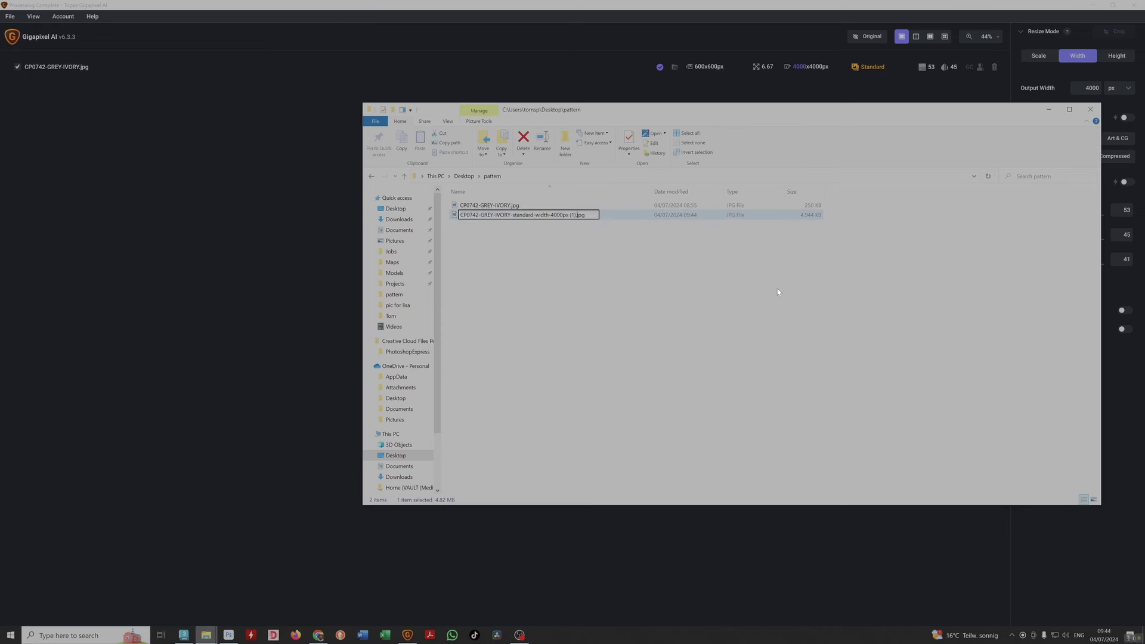
{"action": "key", "text": "BackSpace"}
{"action": "key", "text": "BackSpace"}
{"action": "key", "text": "BackSpace"}
{"action": "key", "text": "BackSpace"}
{"action": "key", "text": "Return"}
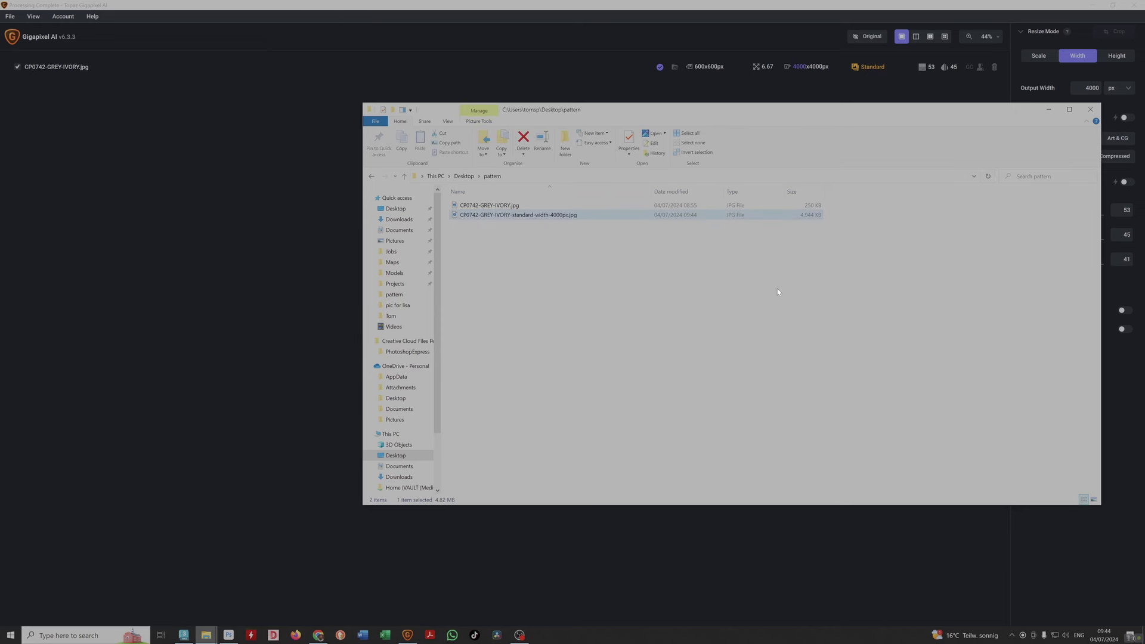
{"action": "double_click", "coordinate": [540, 216]}
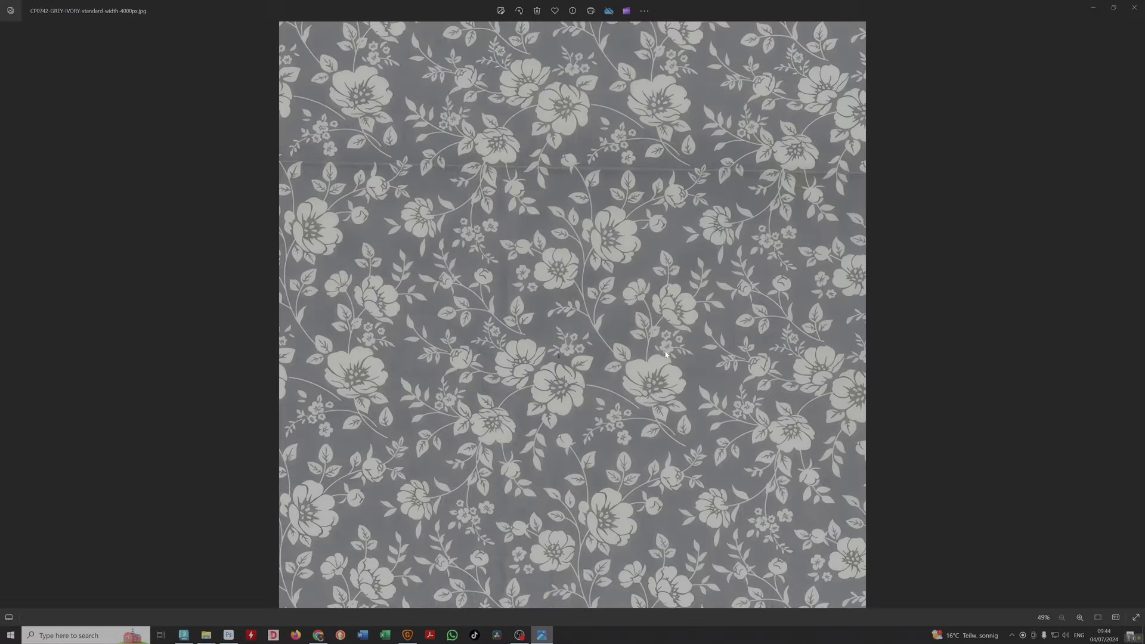
{"action": "scroll", "coordinate": [556, 392], "scroll_direction": "up", "scroll_amount": 6}
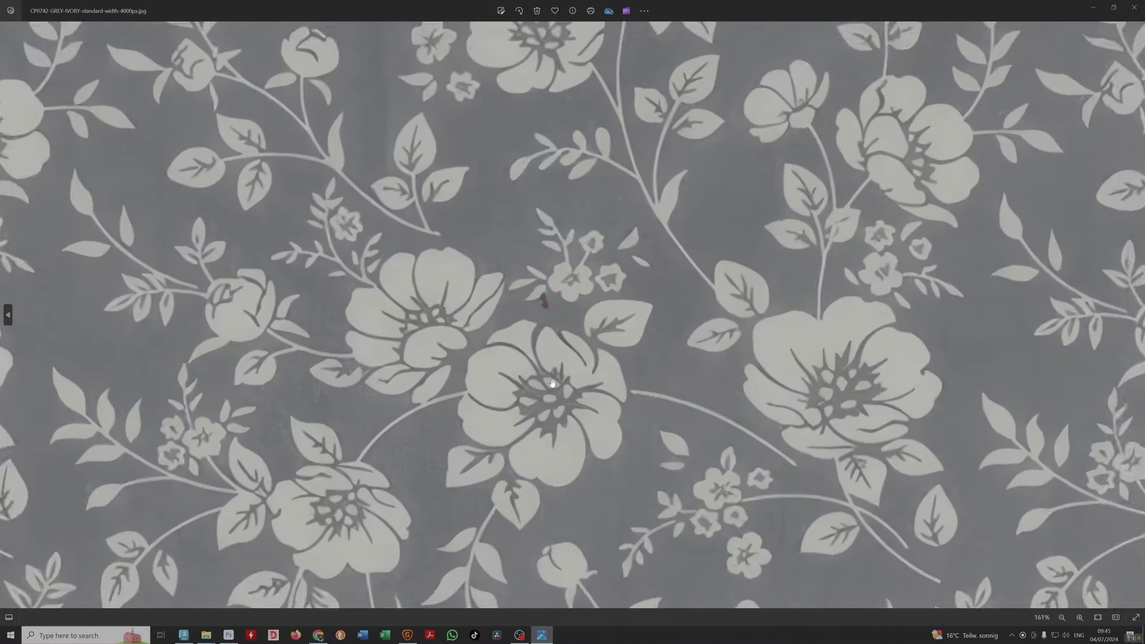
{"action": "scroll", "coordinate": [536, 274], "scroll_direction": "down", "scroll_amount": 6}
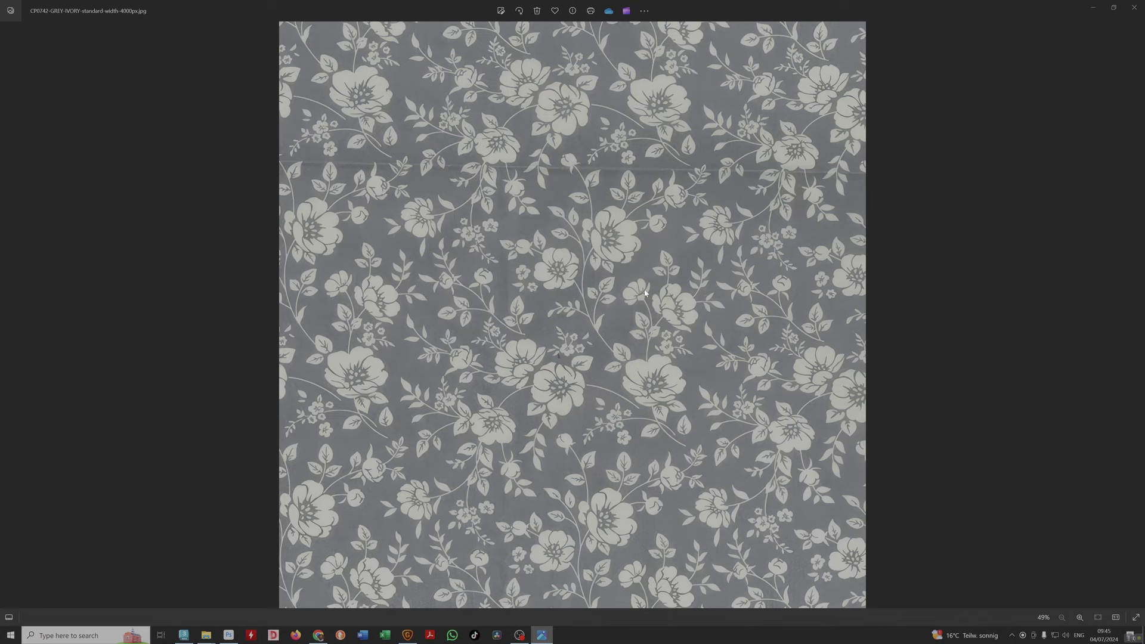
Close Photos to return to the pattern folder with the original and upscaled JPGs
{"action": "left_click", "coordinate": [1135, 7]}
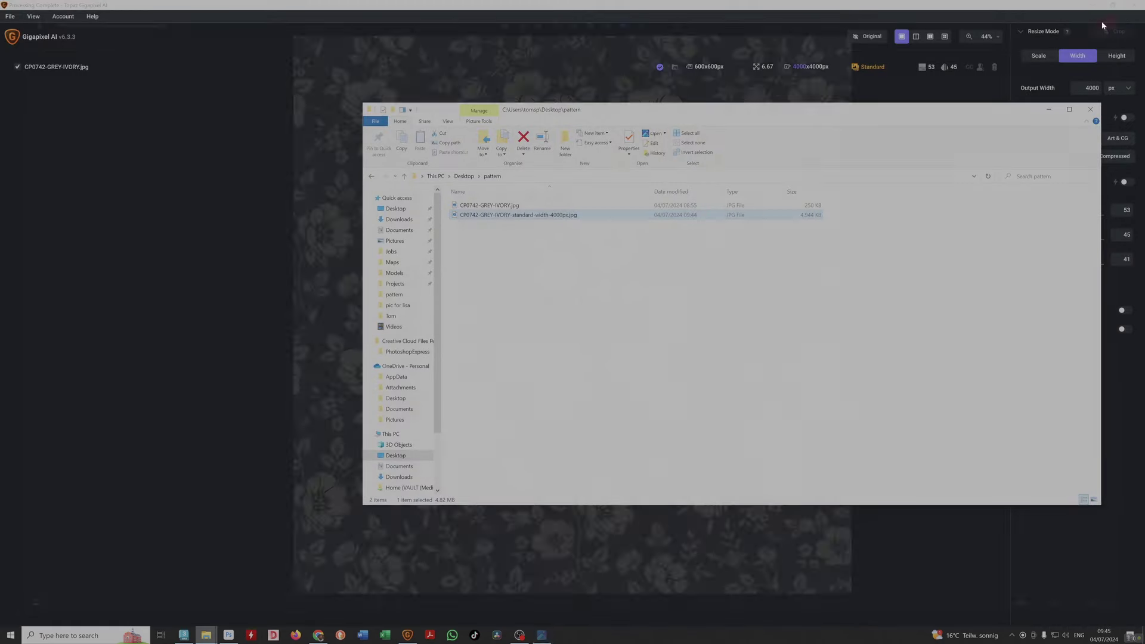